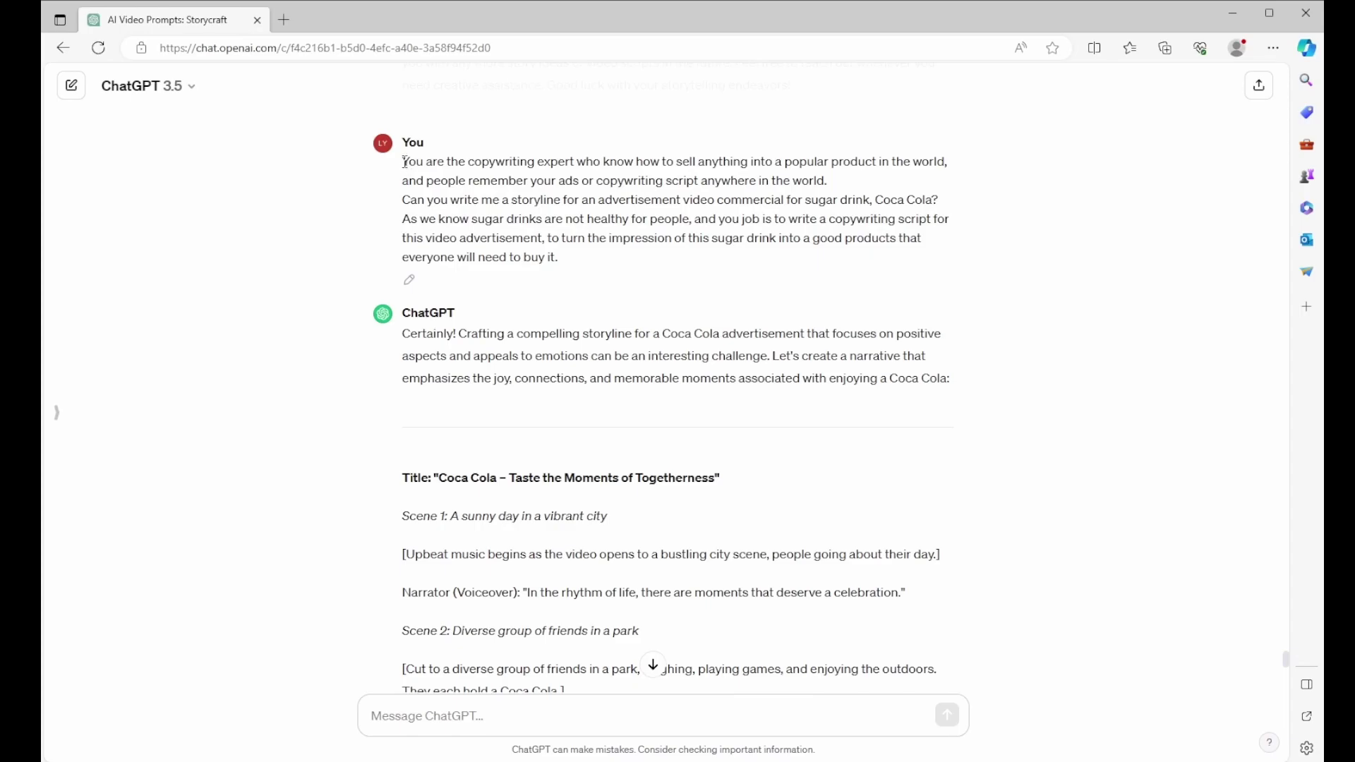
- Review the ChatGPT prompt lines and the Coca Cola storyline from Title to Scene 6
left_click_drag(573, 177, 639, 168)
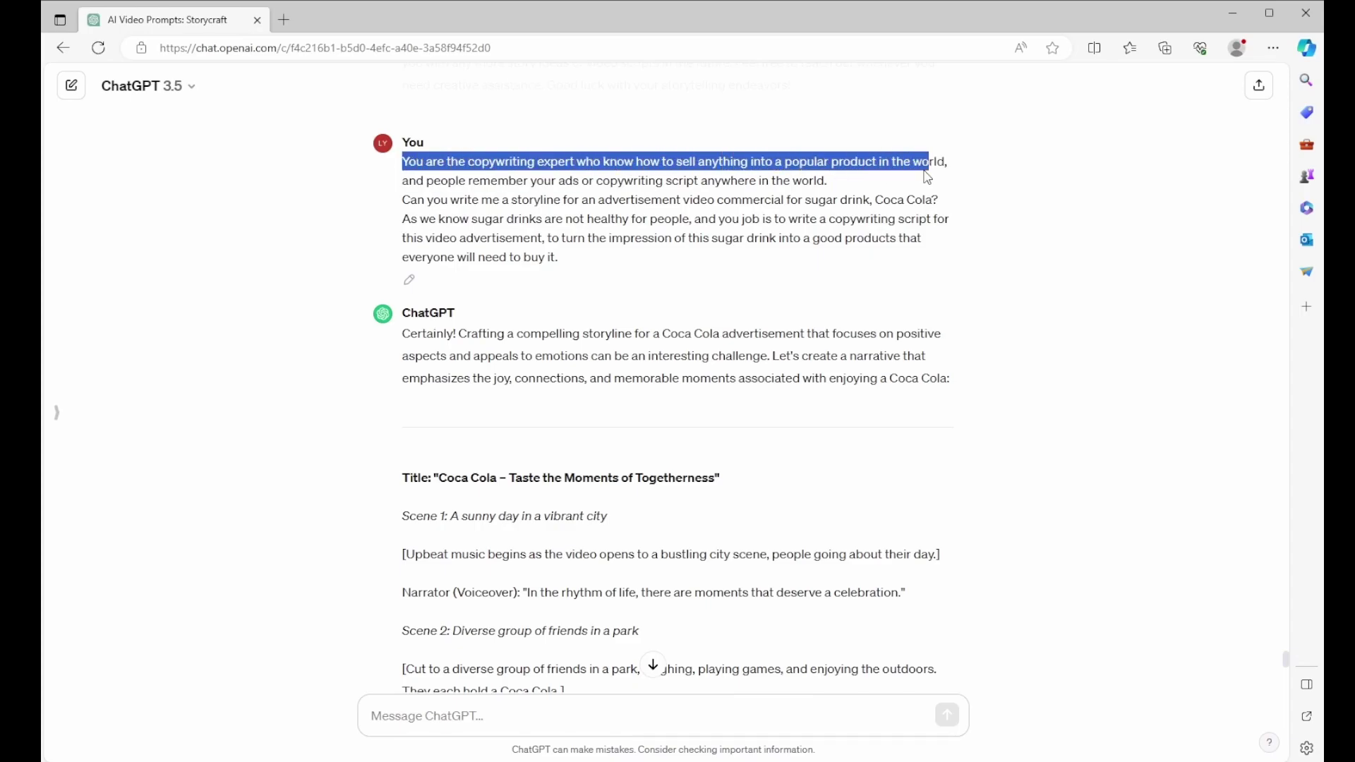
left_click(415, 173)
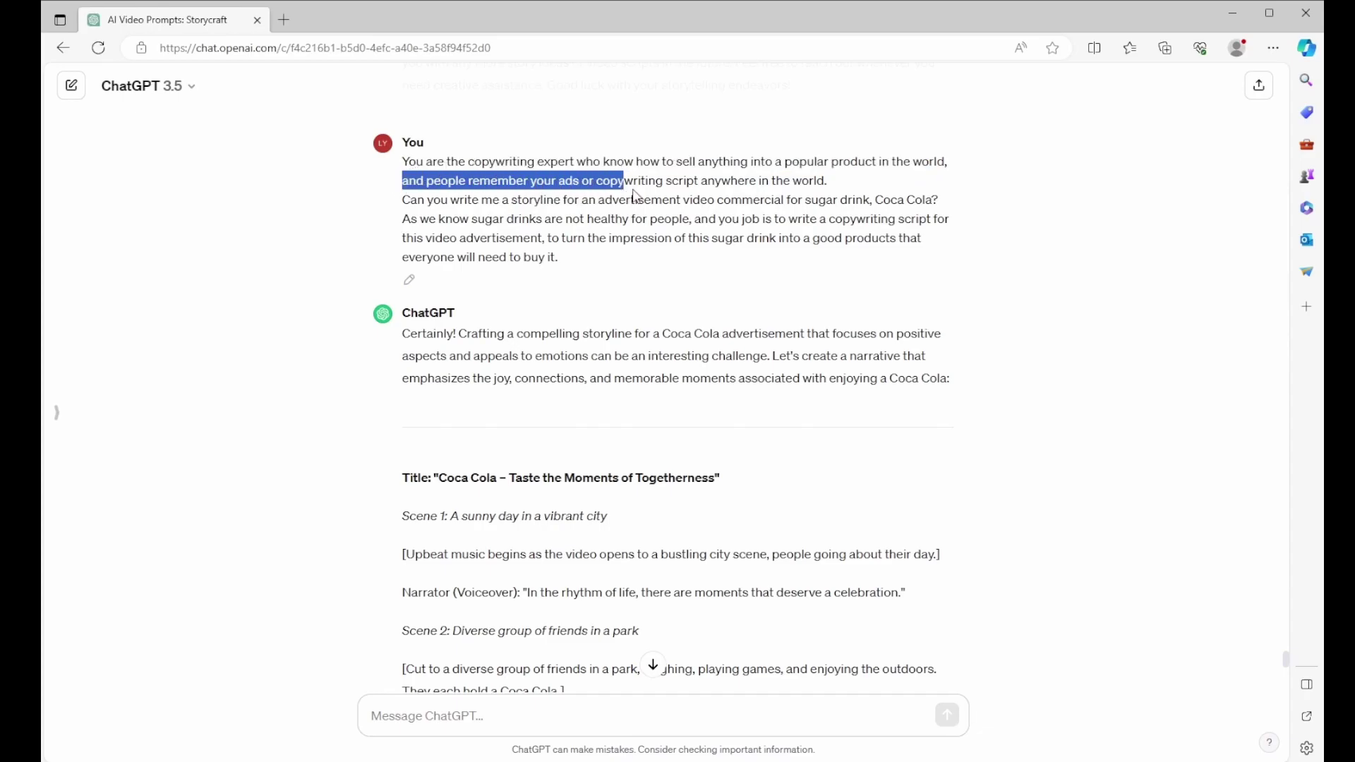
left_click_drag(741, 192, 743, 200)
left_click(526, 215)
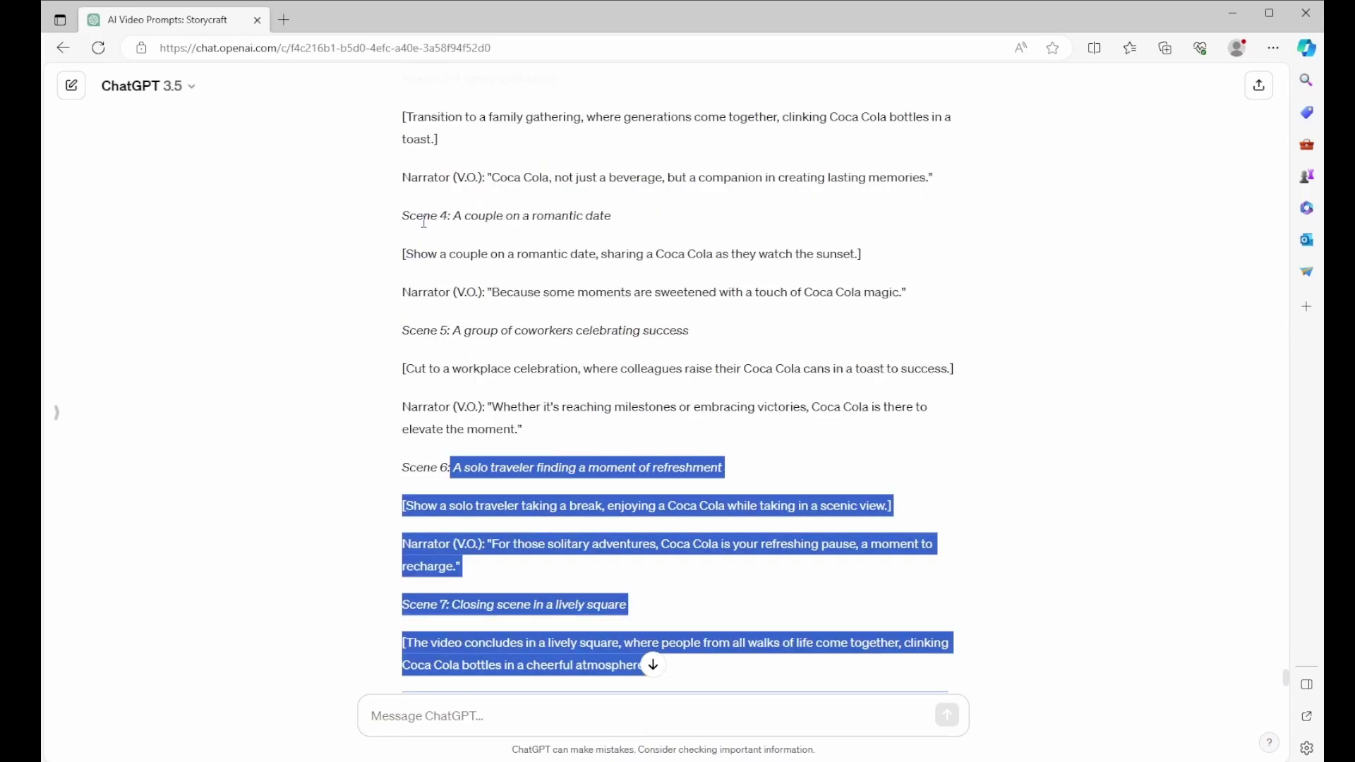
scroll(423, 215, "up", 7)
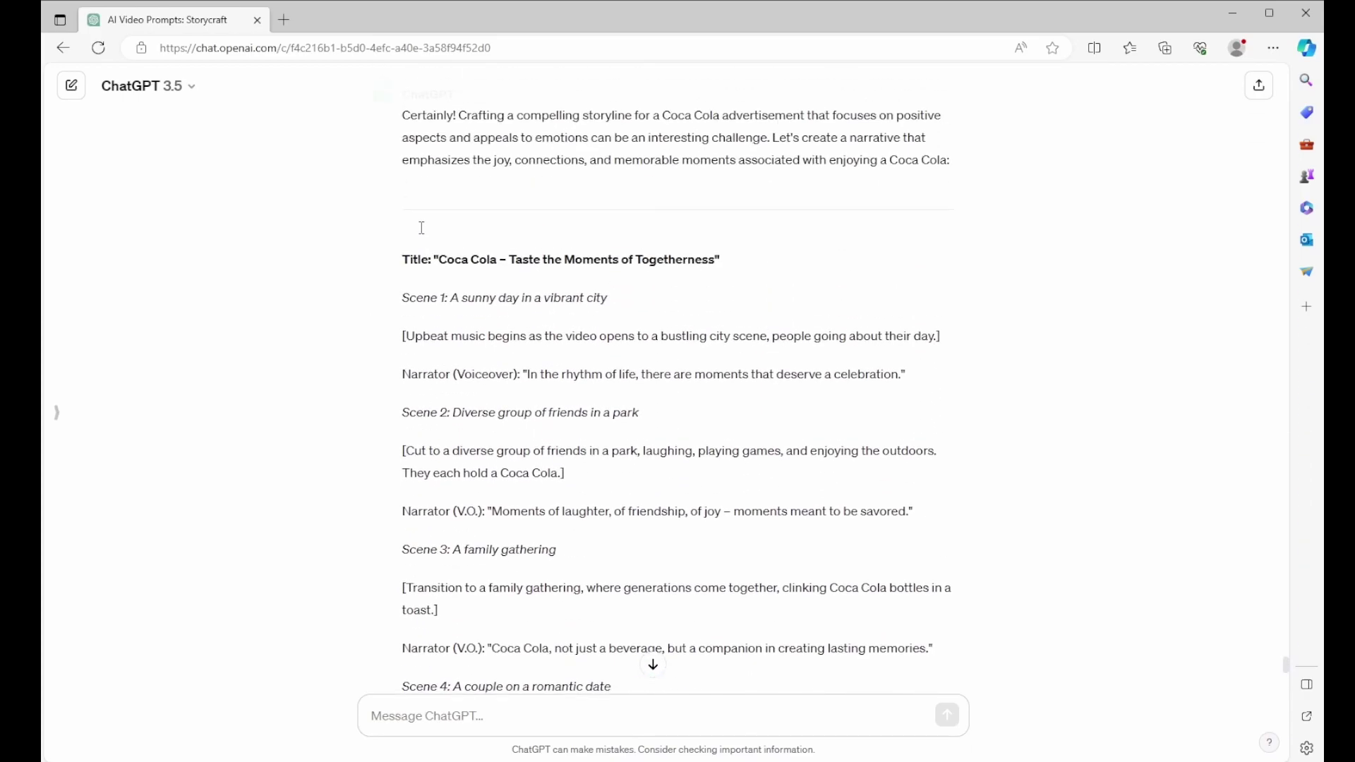
left_click_drag(406, 261, 635, 688)
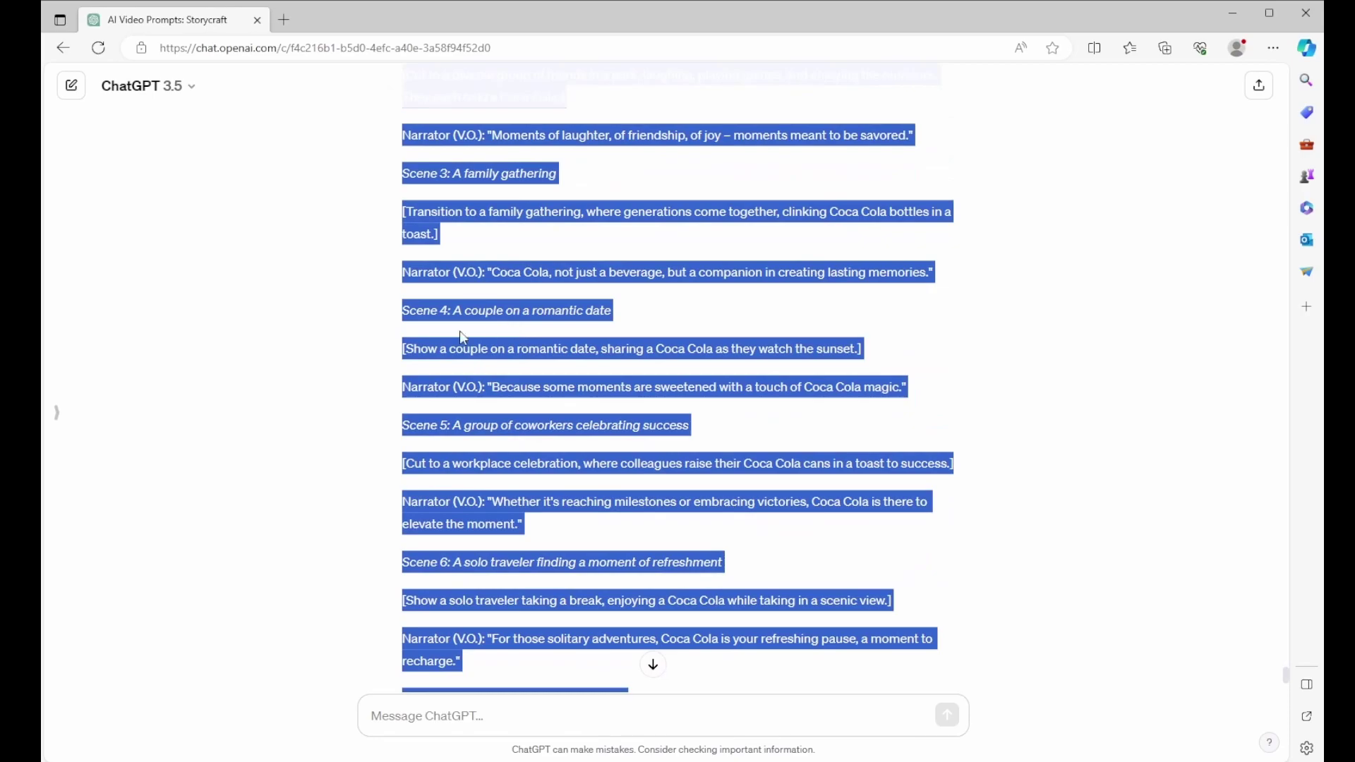
left_click(243, 339)
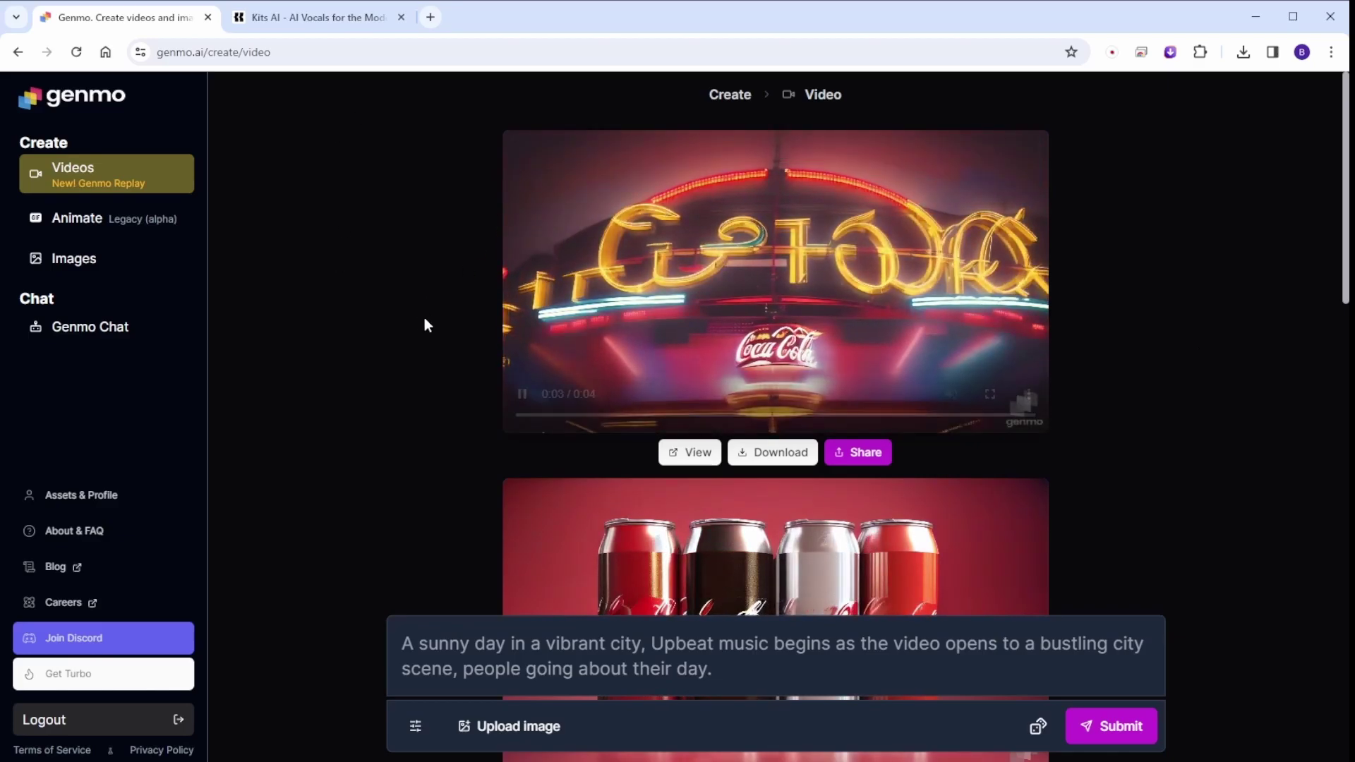
scroll(425, 318, "down", 2)
scroll(425, 317, "down", 4)
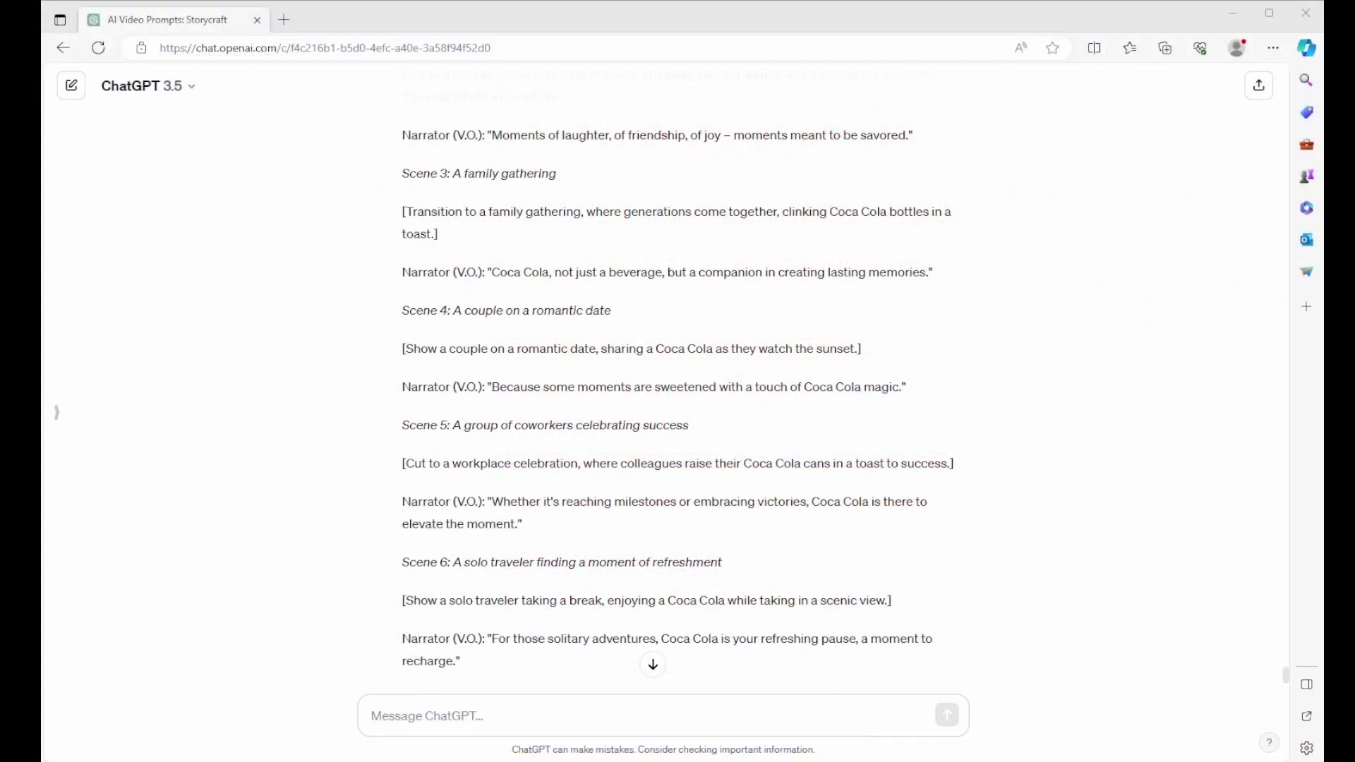
scroll(675, 448, "up", 8)
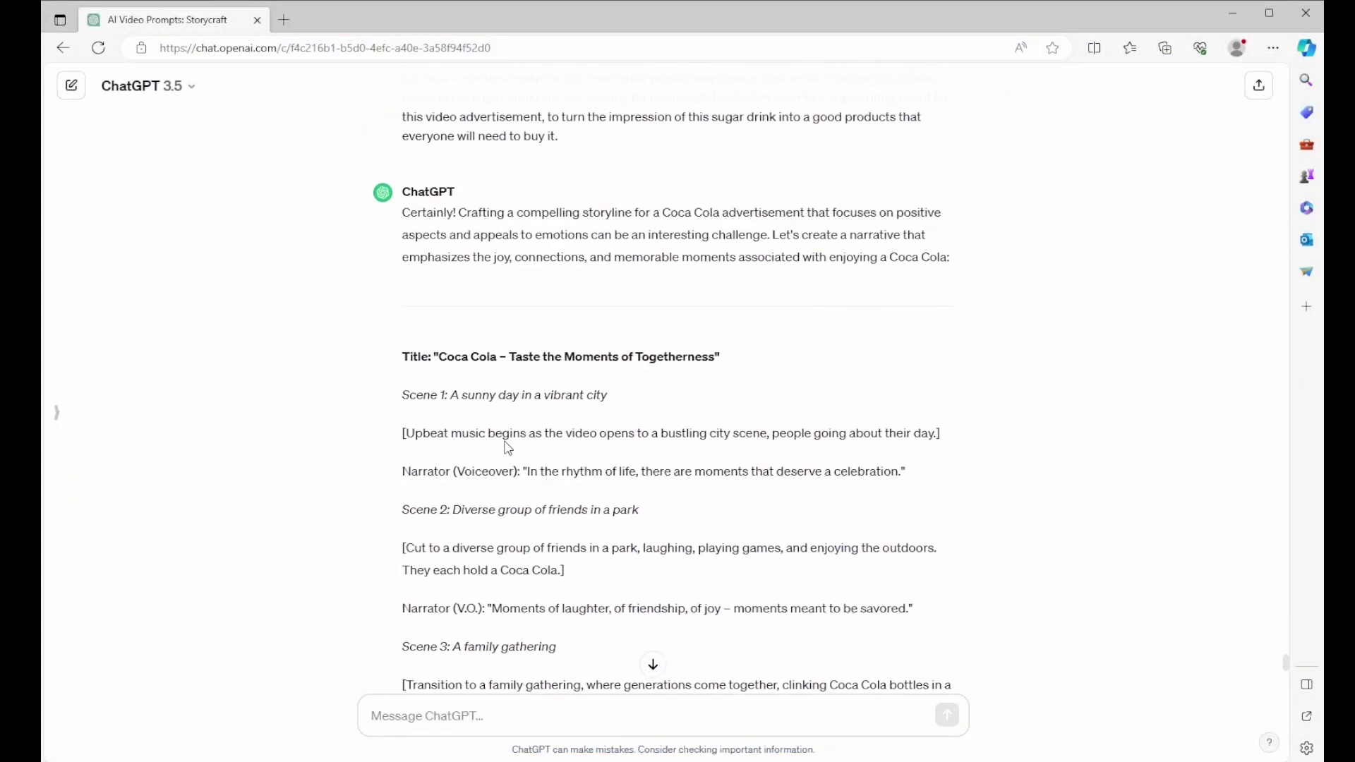
scroll(469, 367, "down", 3)
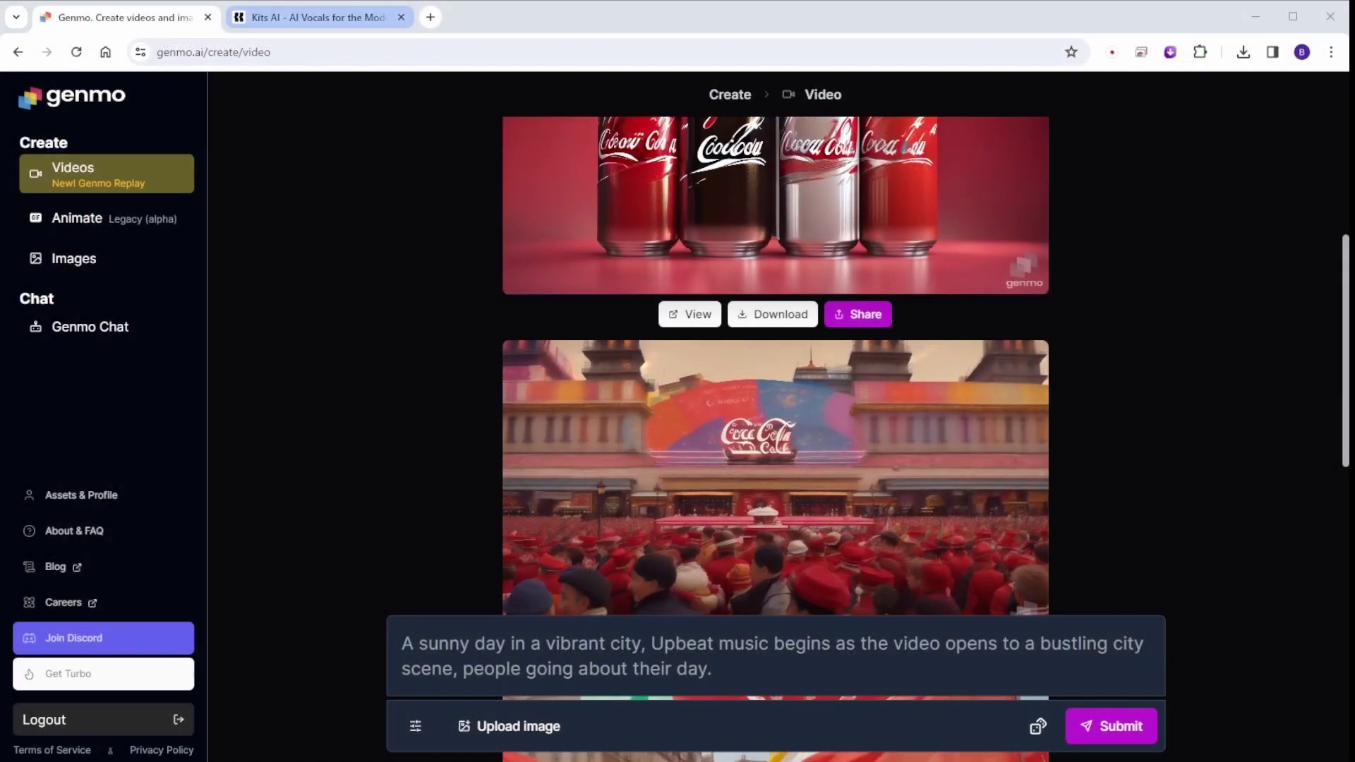
- Replace the Genmo prompt with the pasted Scene 1 description, removing the stray bracket
left_click(415, 643)
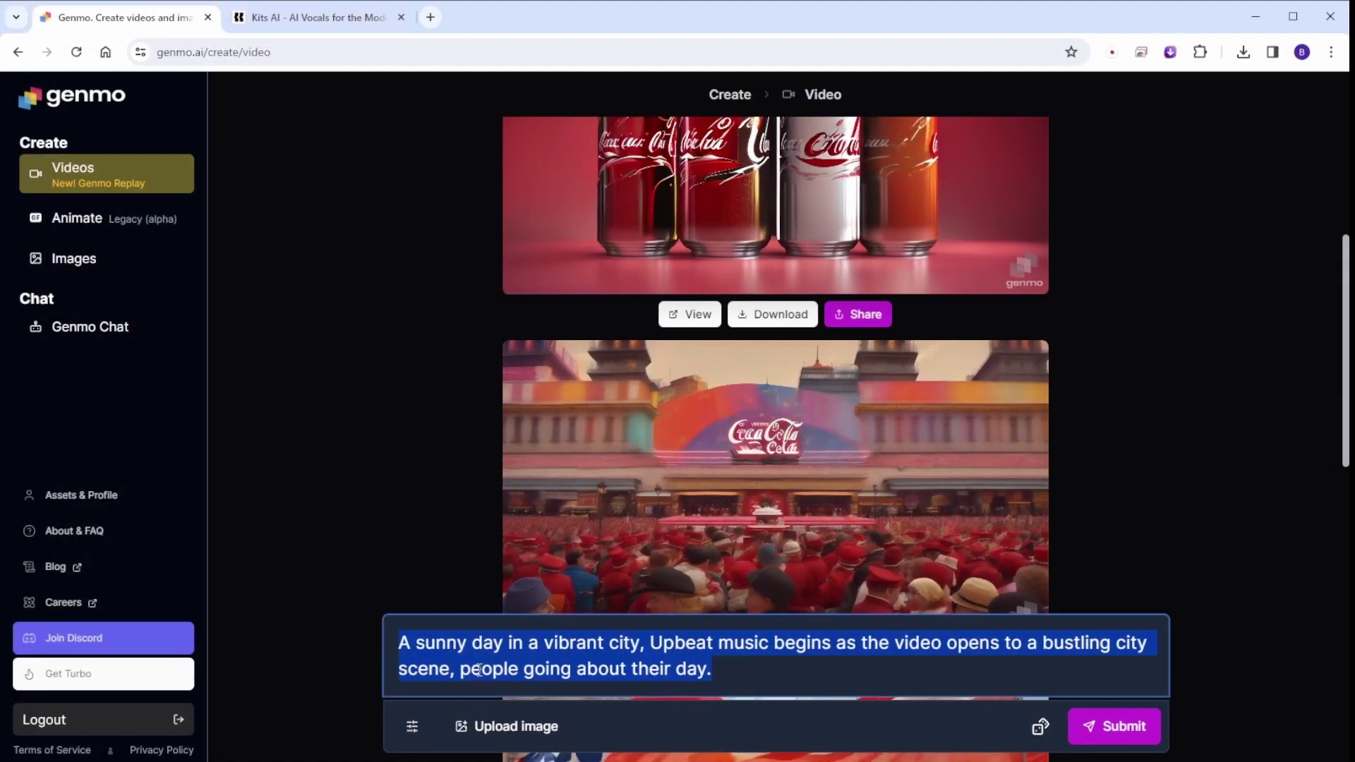
key("ctrl+a")
type("[Upbeat music begins as the video opens to a bustling city scene, people going about their day.]")
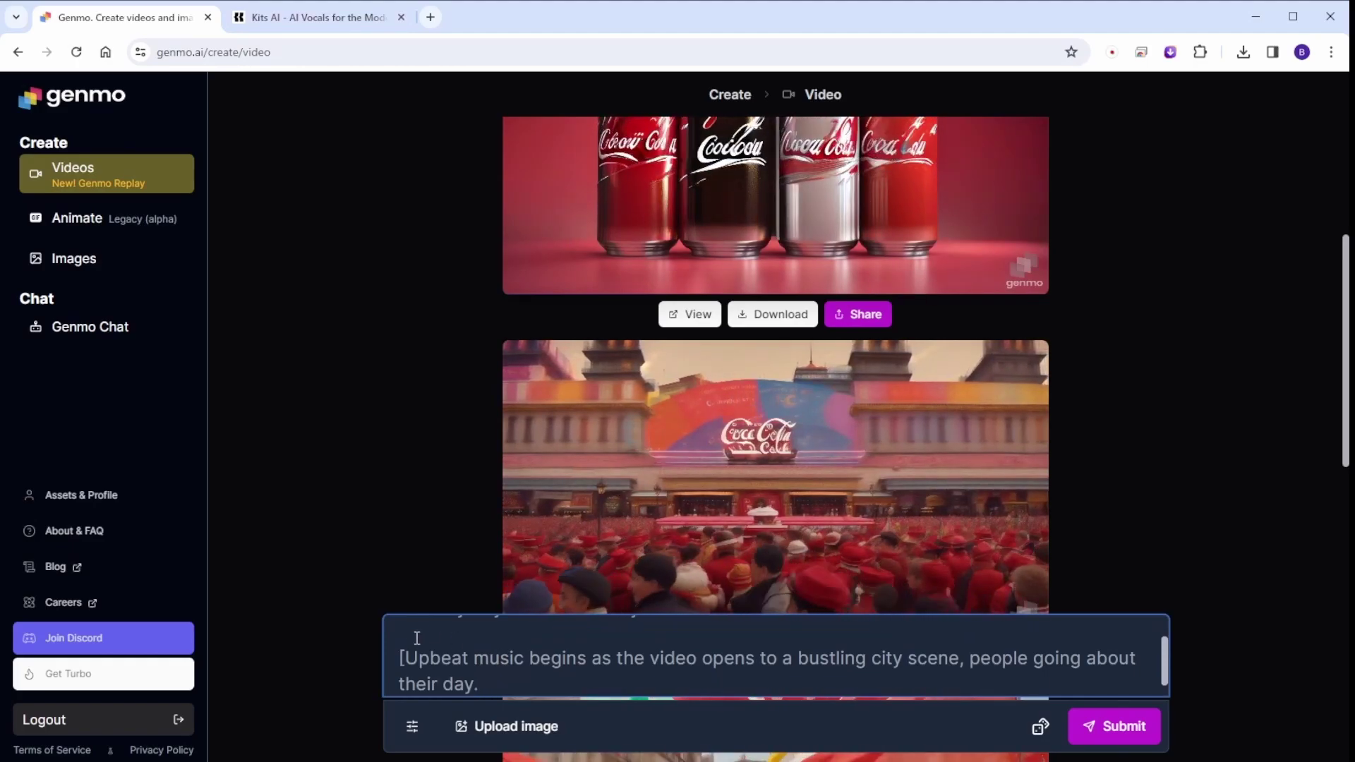
left_click(409, 654)
key("BackSpace")
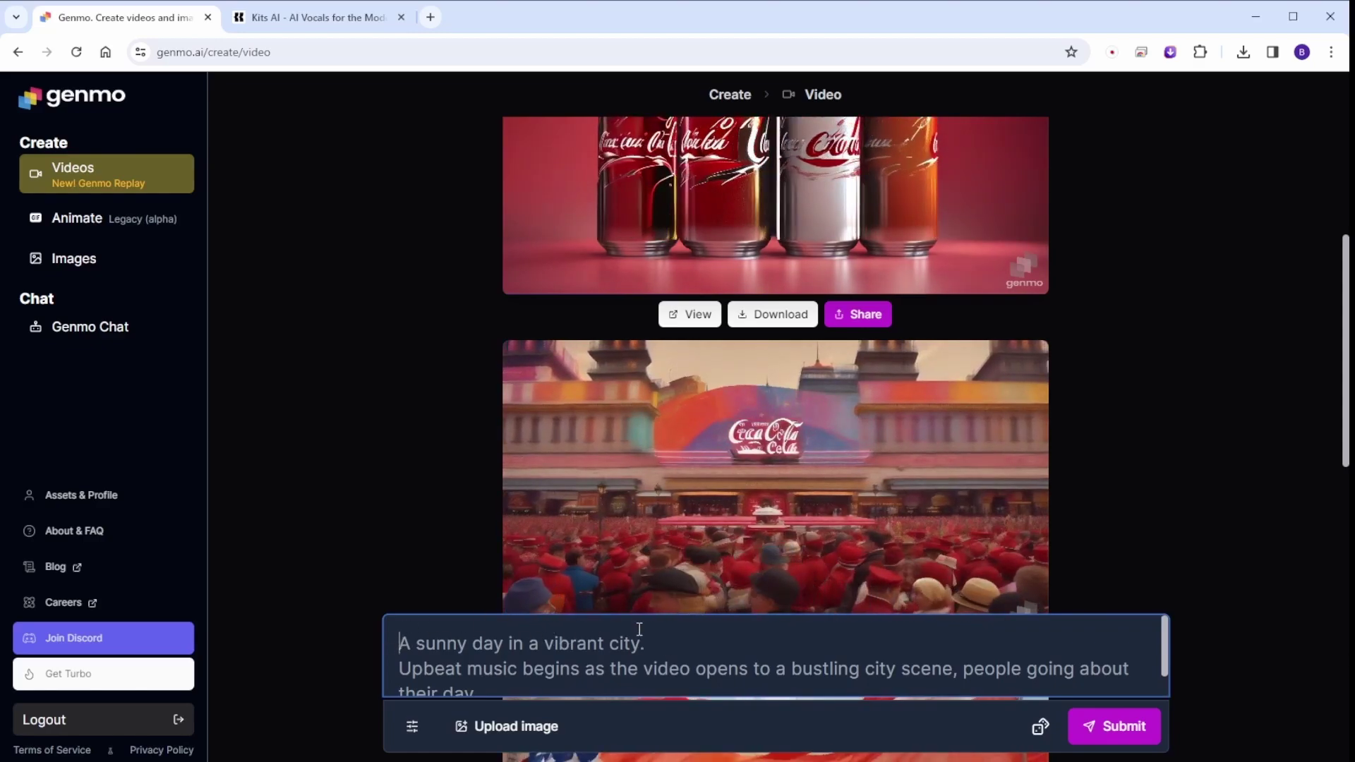
- Set the clip duration to 2 s and submit the prompt for generation
scroll(609, 464, "down", 5)
scroll(721, 692, "down", 1)
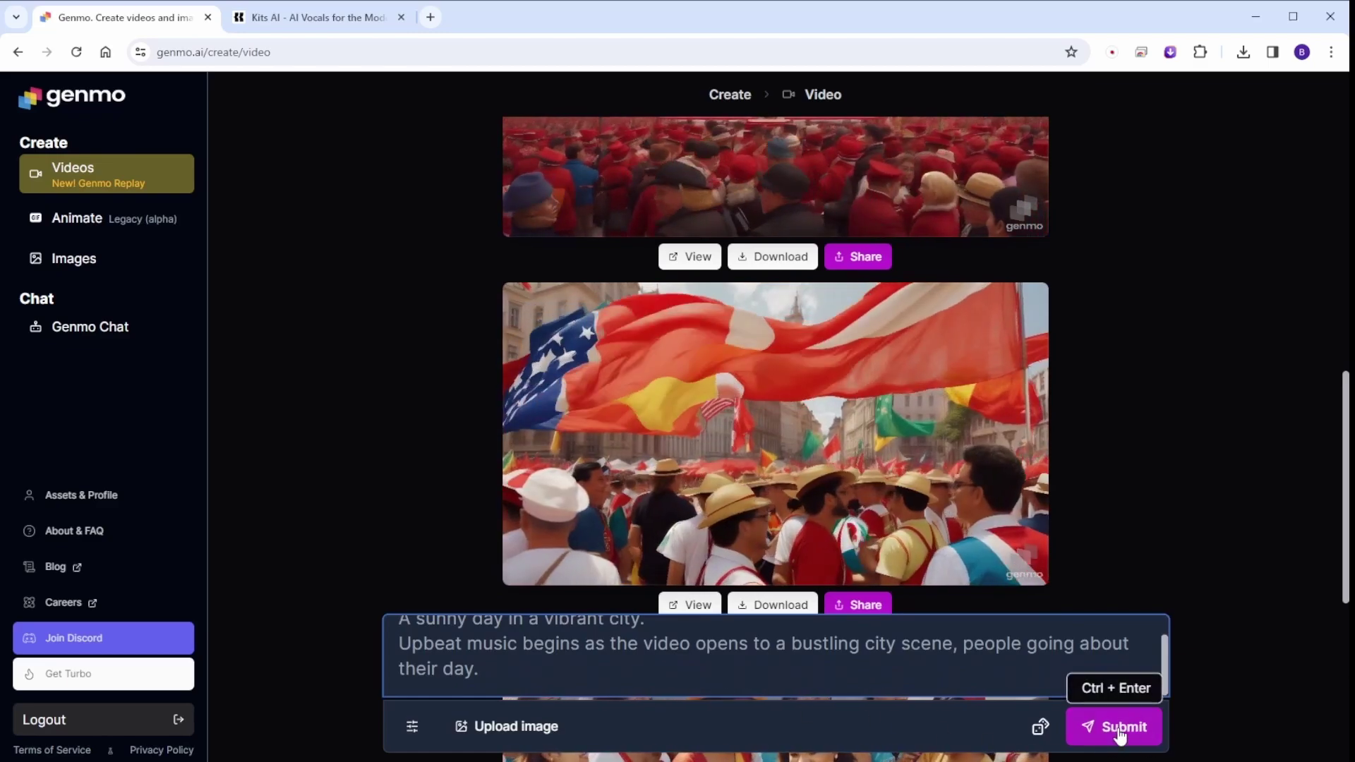
left_click(412, 726)
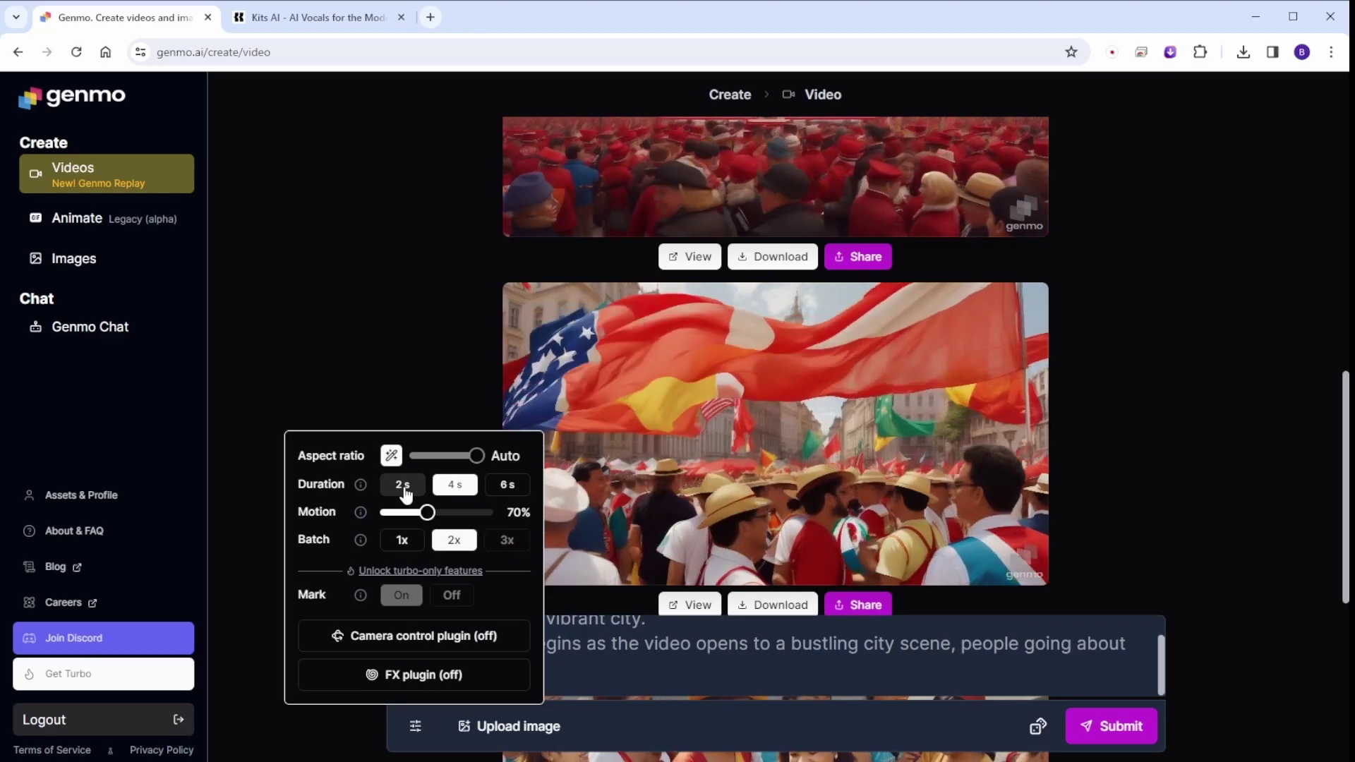
left_click(403, 485)
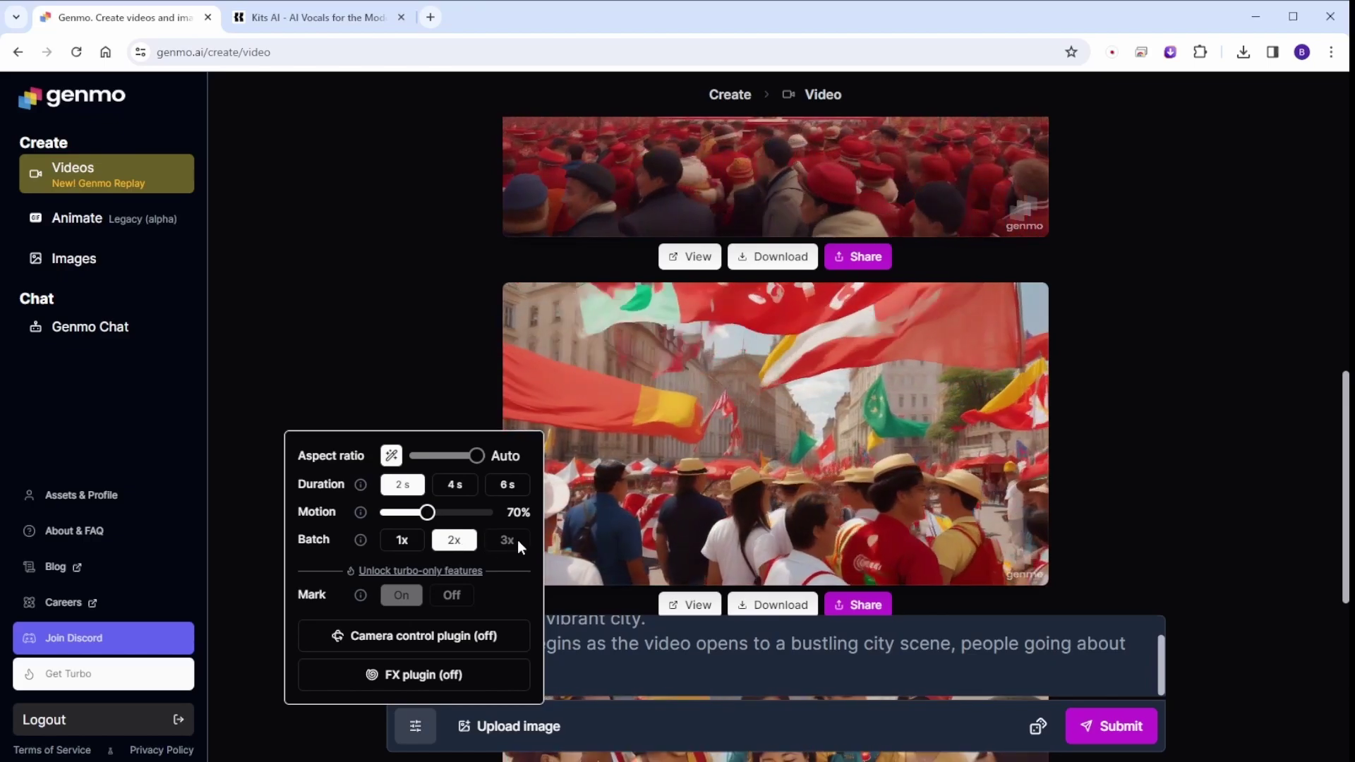
left_click(704, 722)
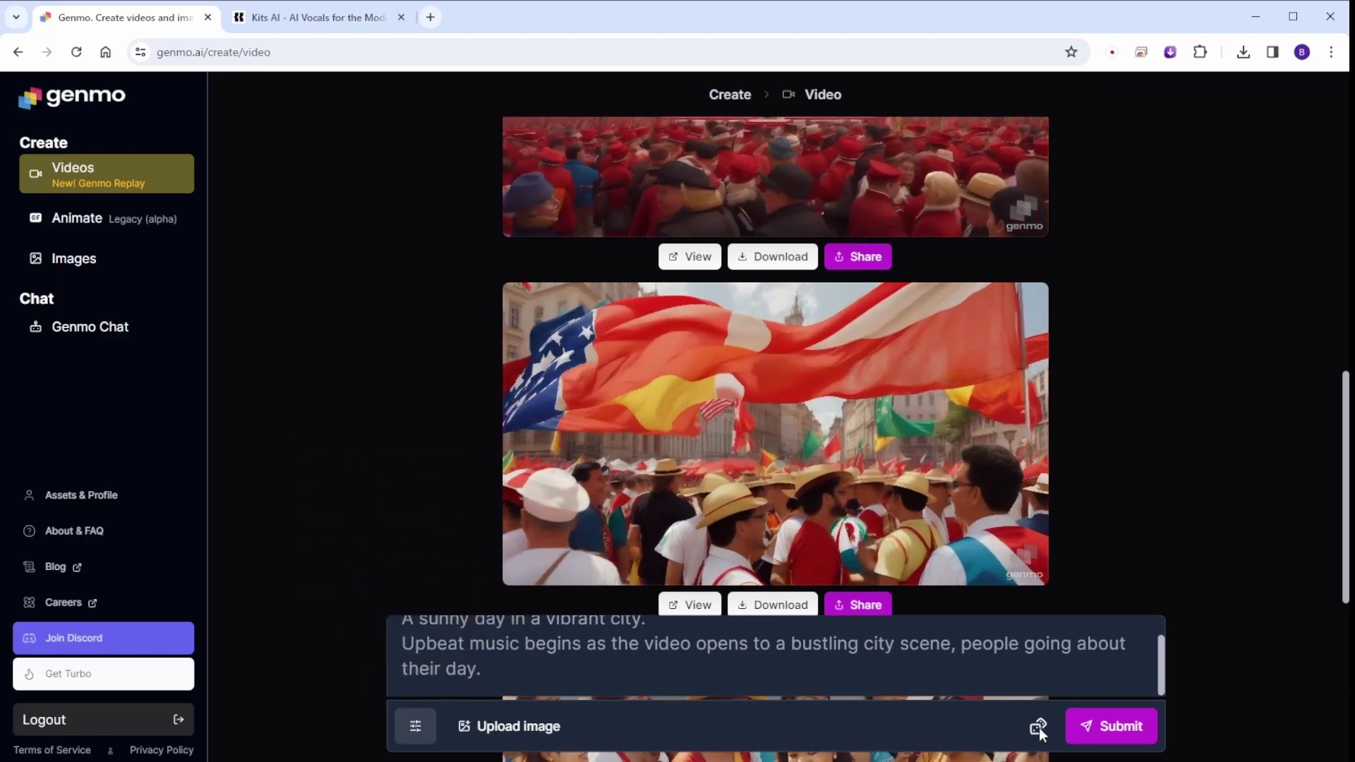
left_click(1139, 726)
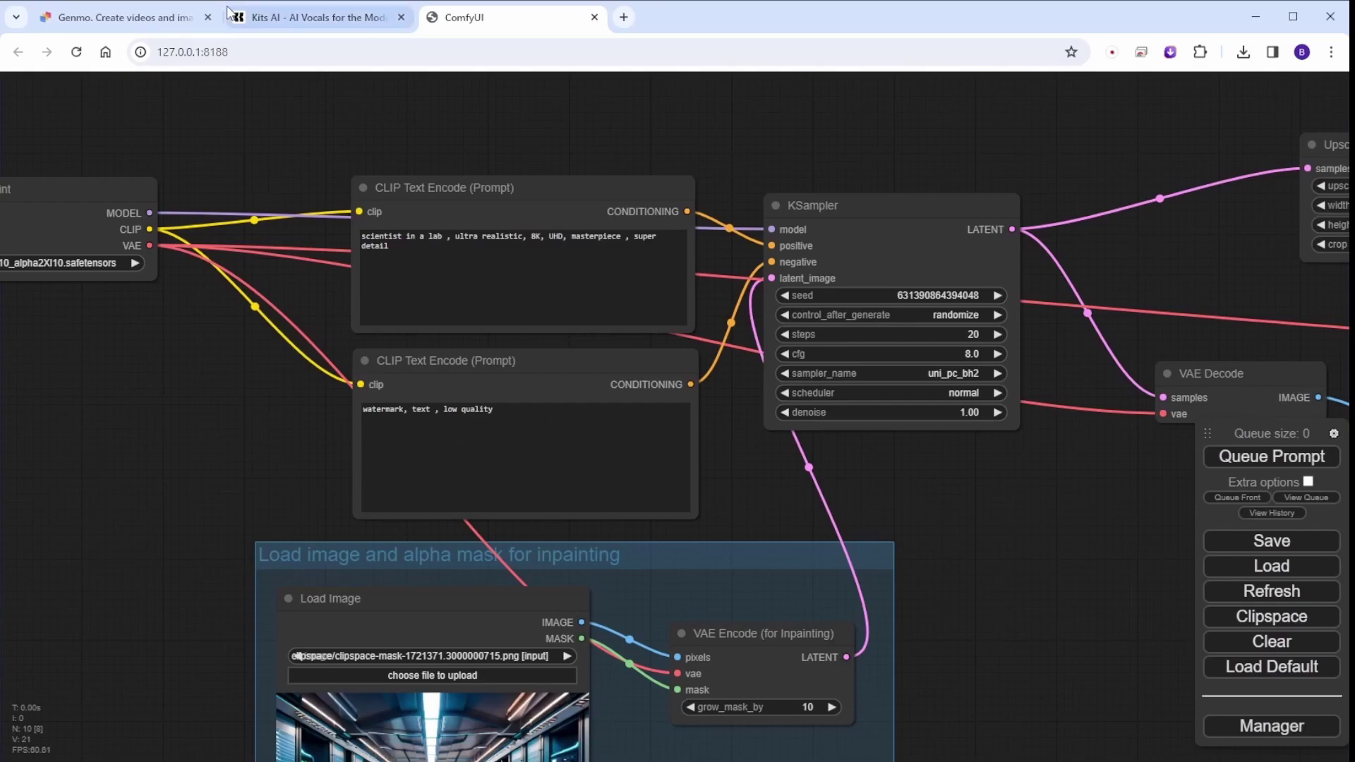
- Pan across the ComfyUI workflow, briefly checking the Genmo videos rendering
scroll(274, 210, "down", 2)
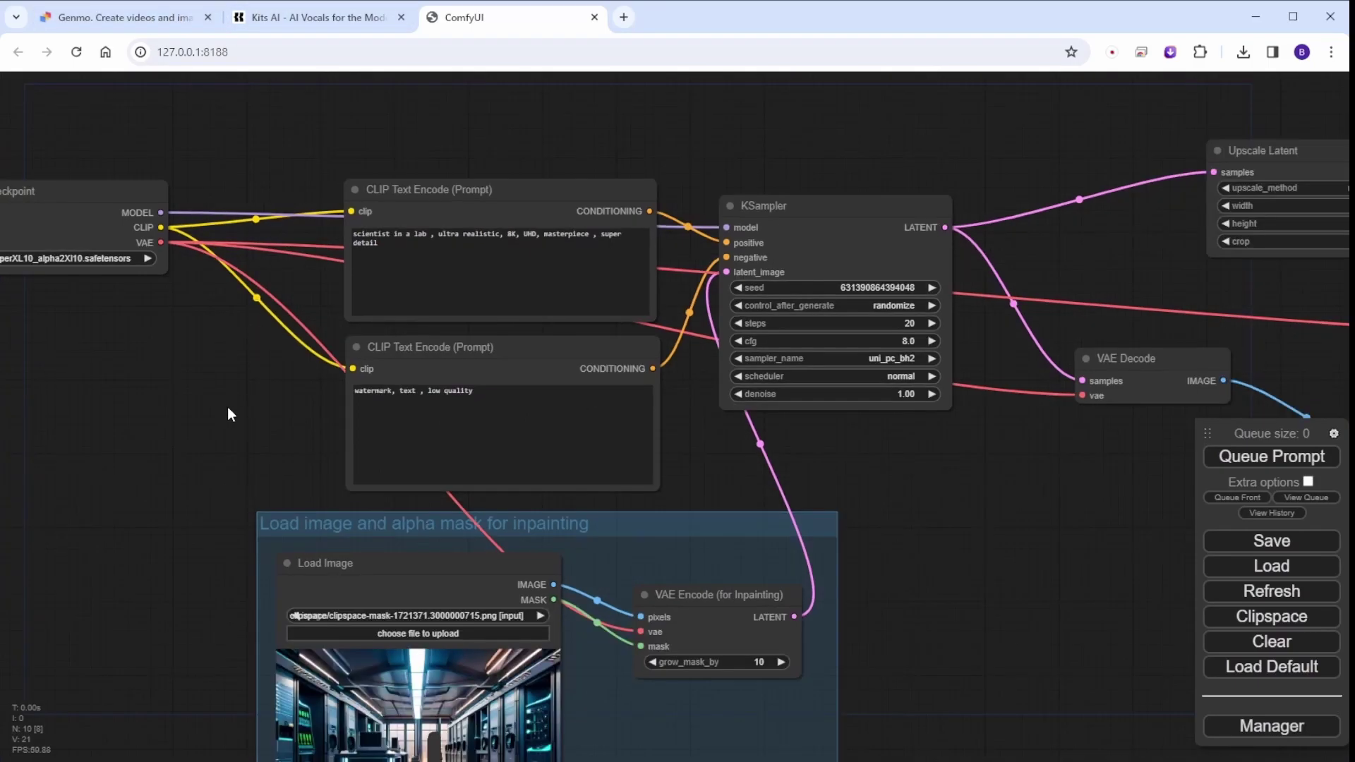
left_click_drag(227, 407, 158, 260)
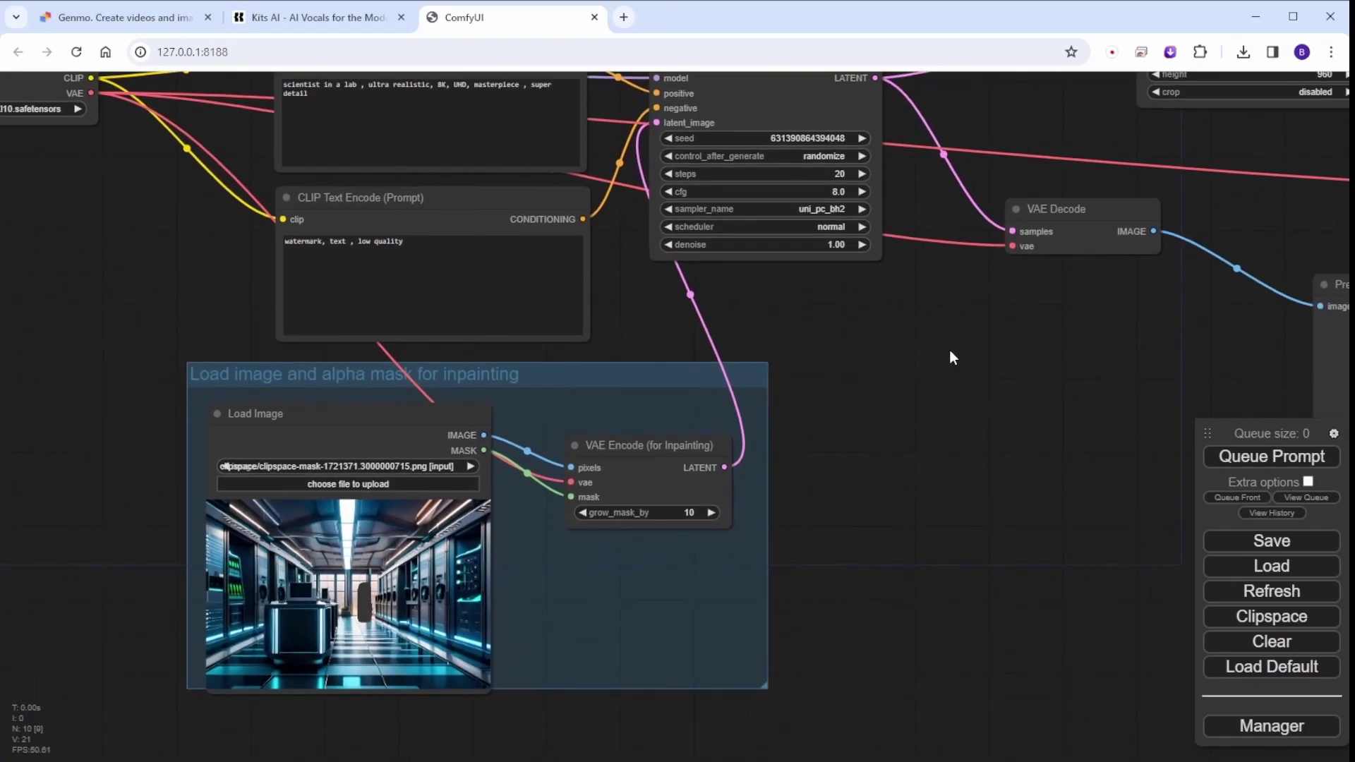
scroll(932, 350, "down", 3)
left_click_drag(932, 350, 989, 481)
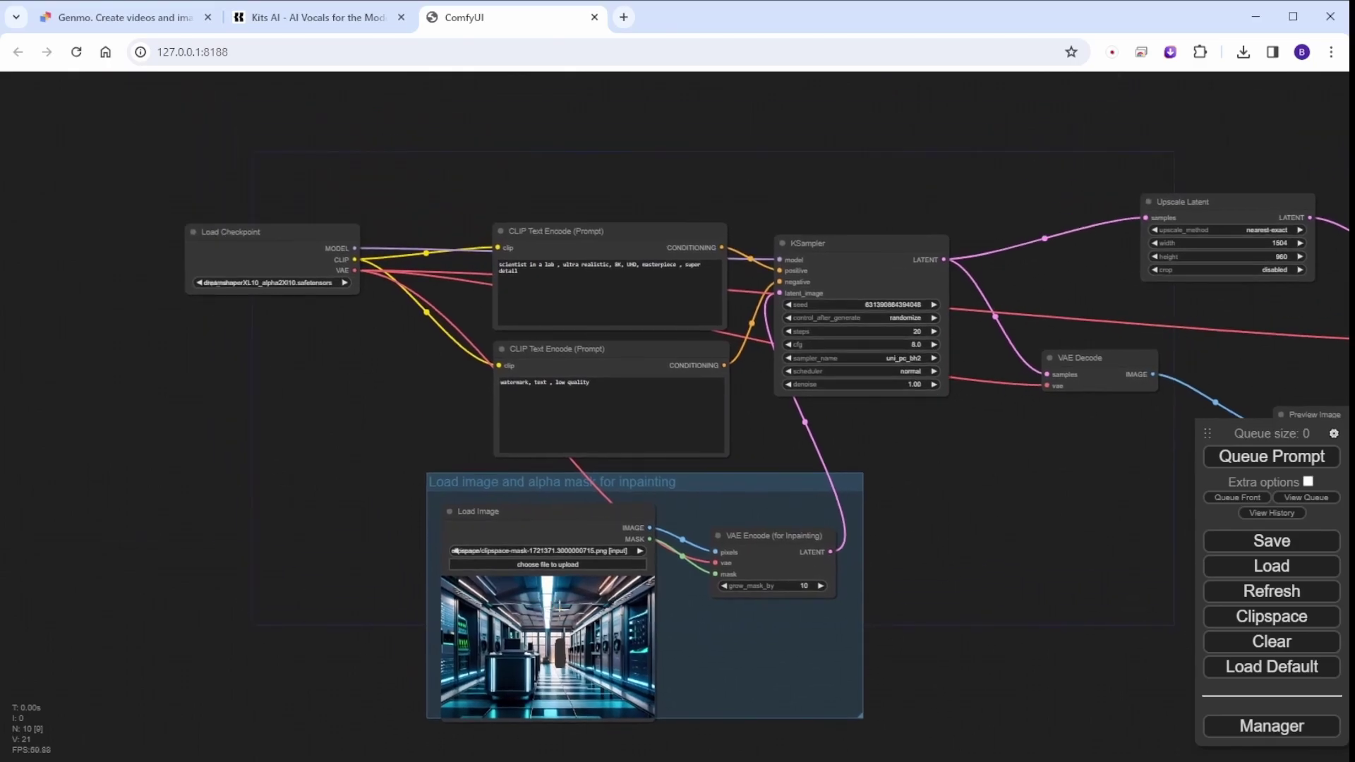
left_click(150, 10)
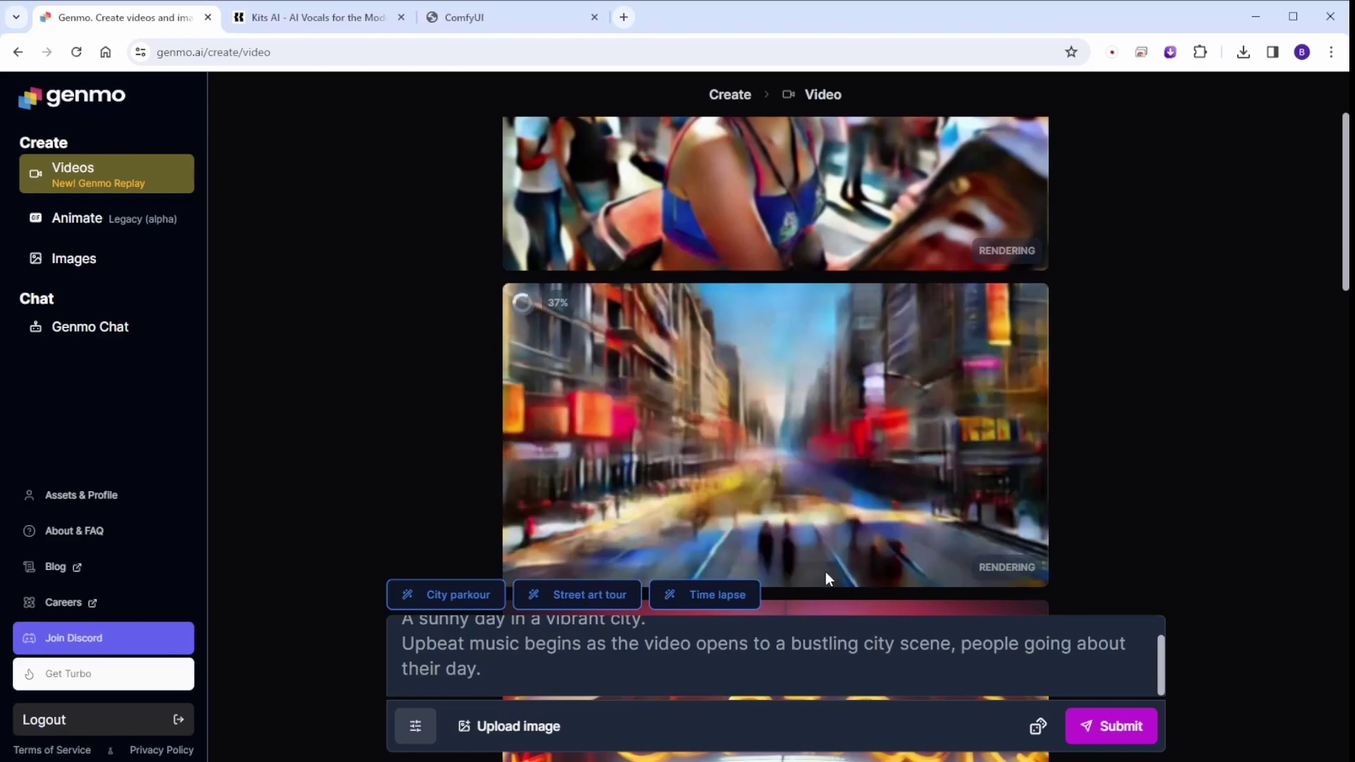
key("ctrl+3")
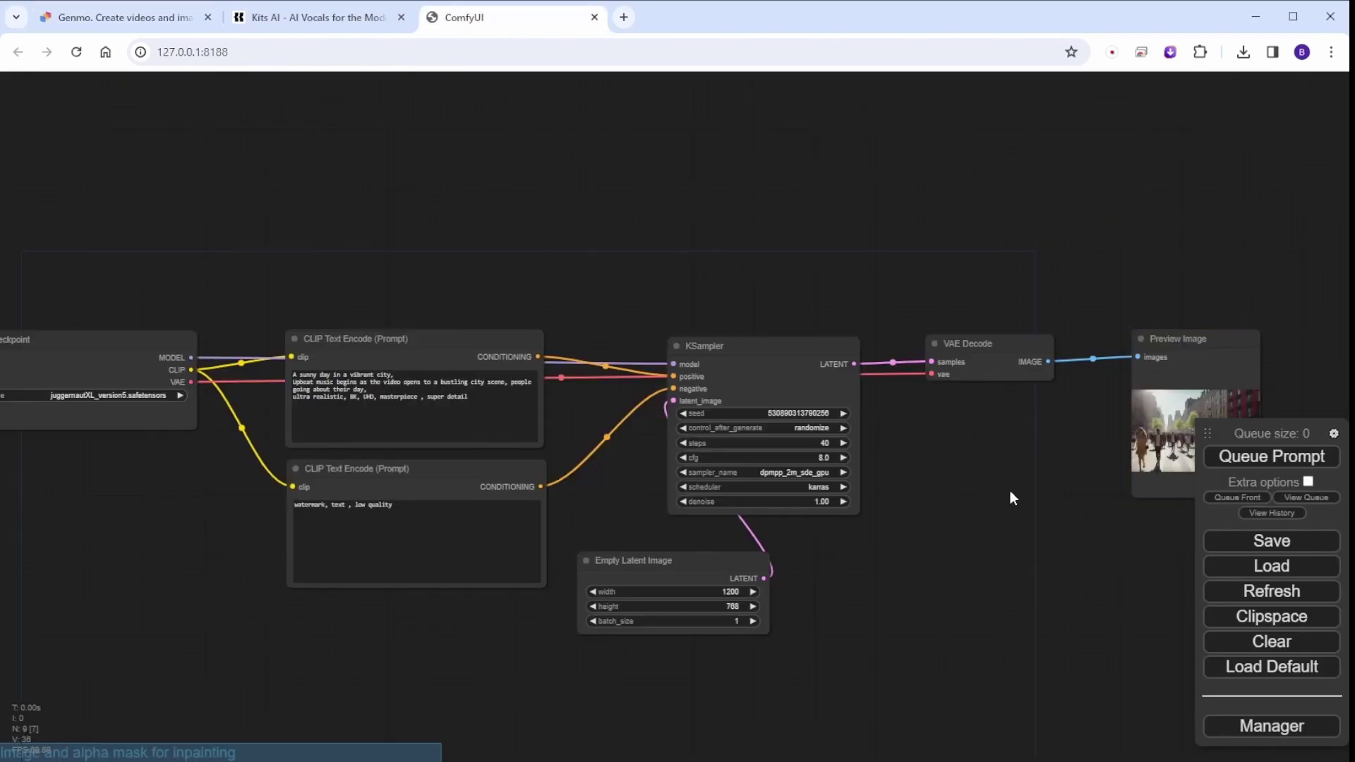
- Enlarge the Preview Image node and reveal the KSampler, VAE Decode and Empty Latent Image nodes
left_click_drag(974, 235, 778, 223)
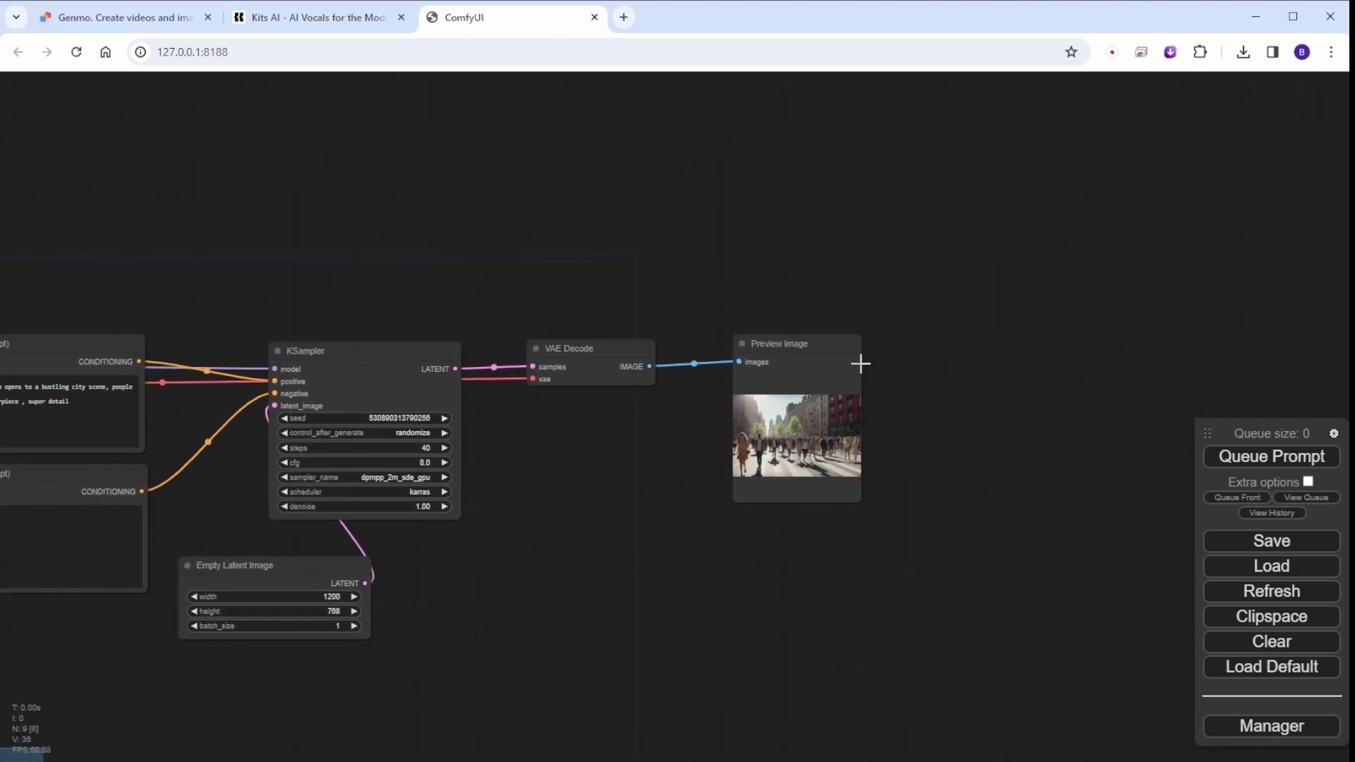
scroll(905, 394, "up", 8)
scroll(904, 447, "down", 3)
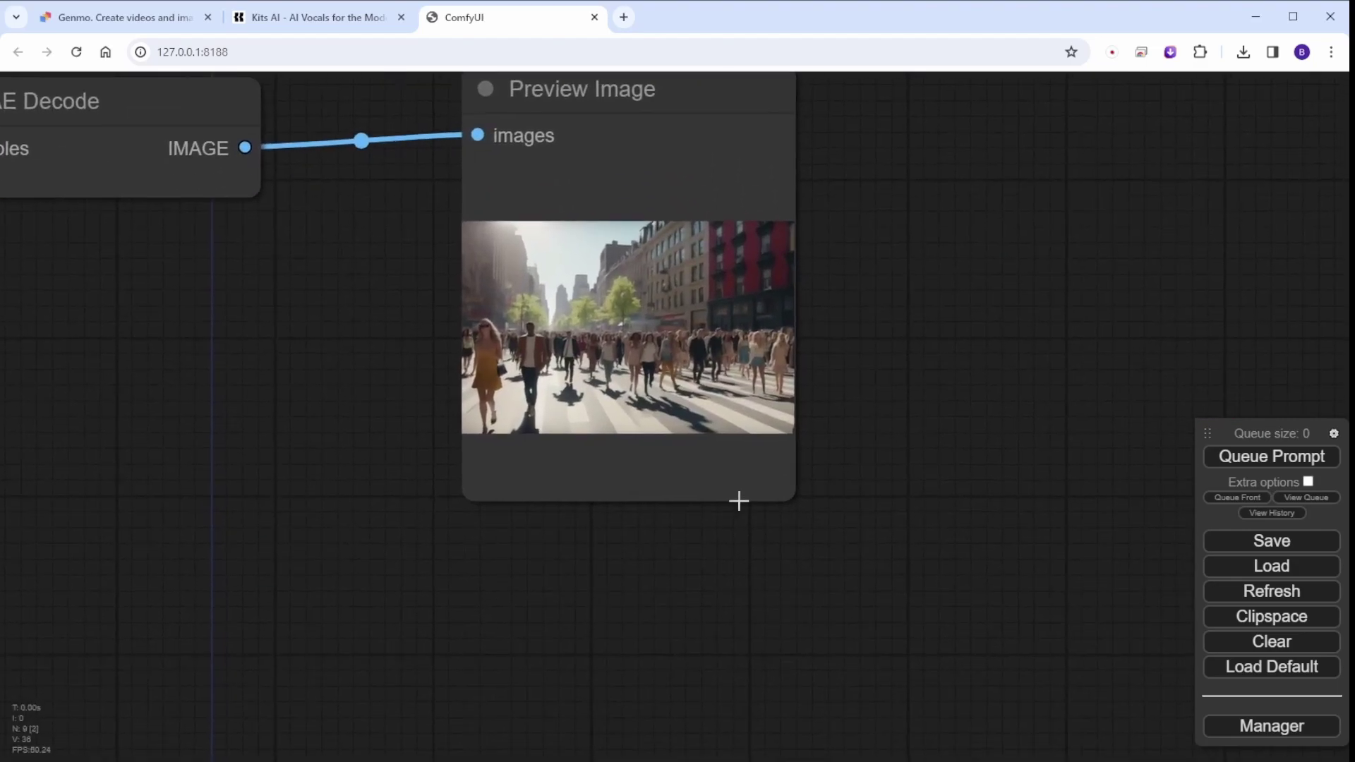
left_click_drag(794, 500, 1106, 582)
scroll(326, 314, "down", 1)
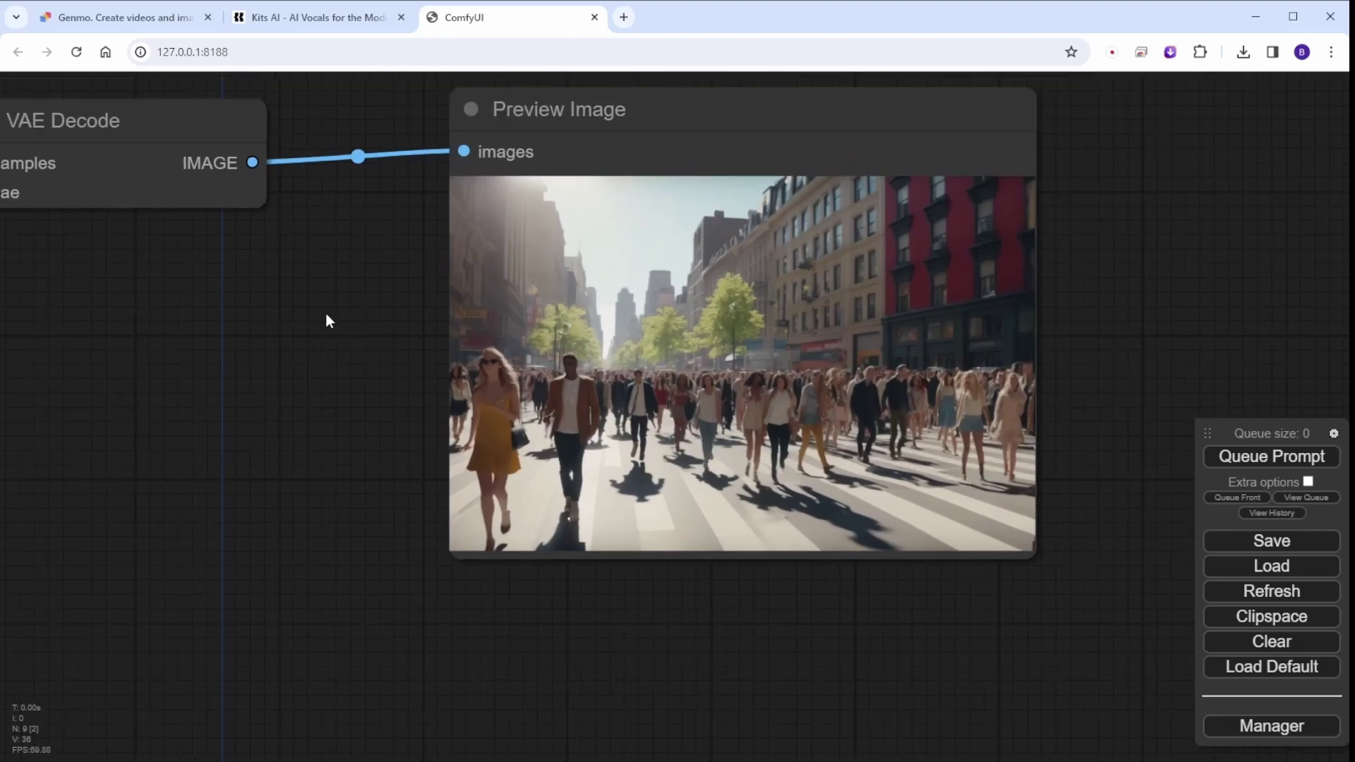
left_click_drag(326, 313, 594, 405)
scroll(531, 416, "down", 1)
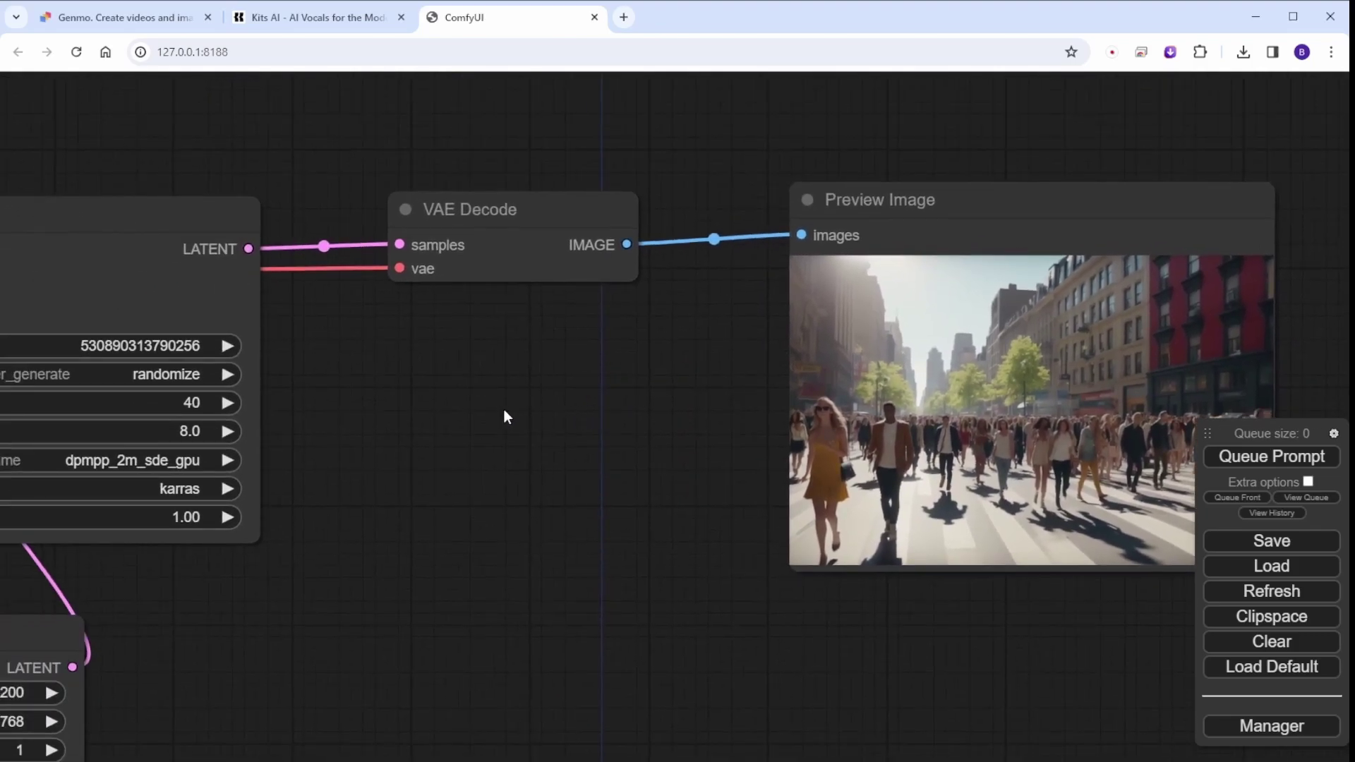
left_click_drag(468, 404, 646, 315)
scroll(645, 316, "down", 3)
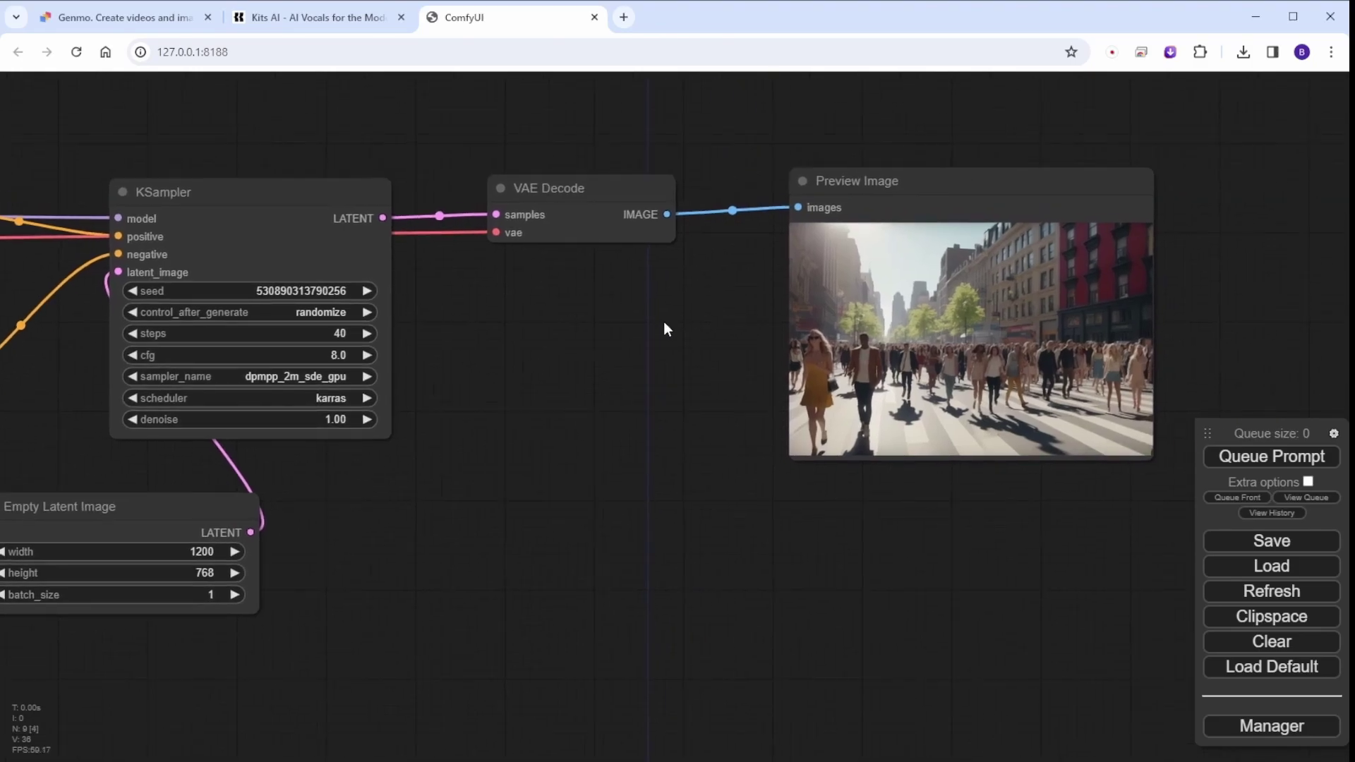
- Replace the street image's keyword prompt with the upbeat bustling-city description and generate the video
right_click(949, 261)
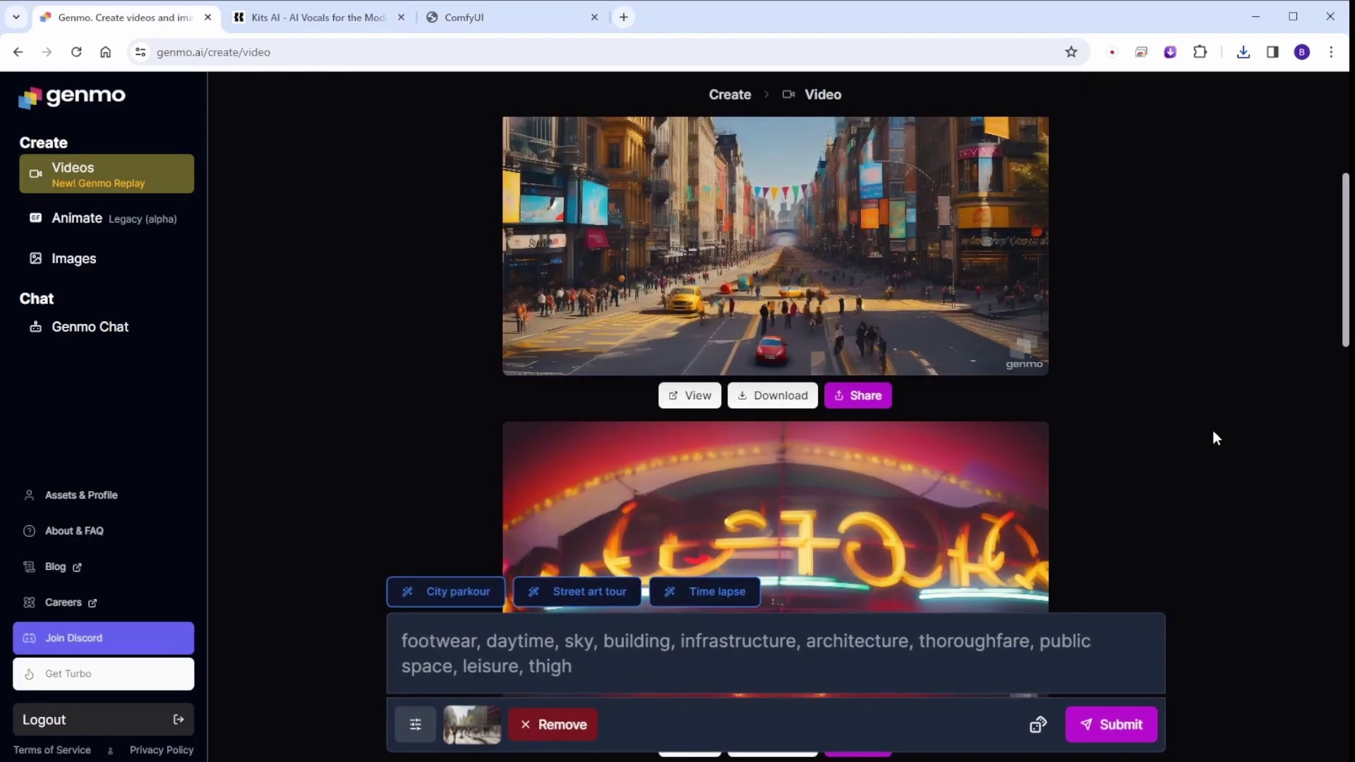
scroll(850, 657, "down", 1)
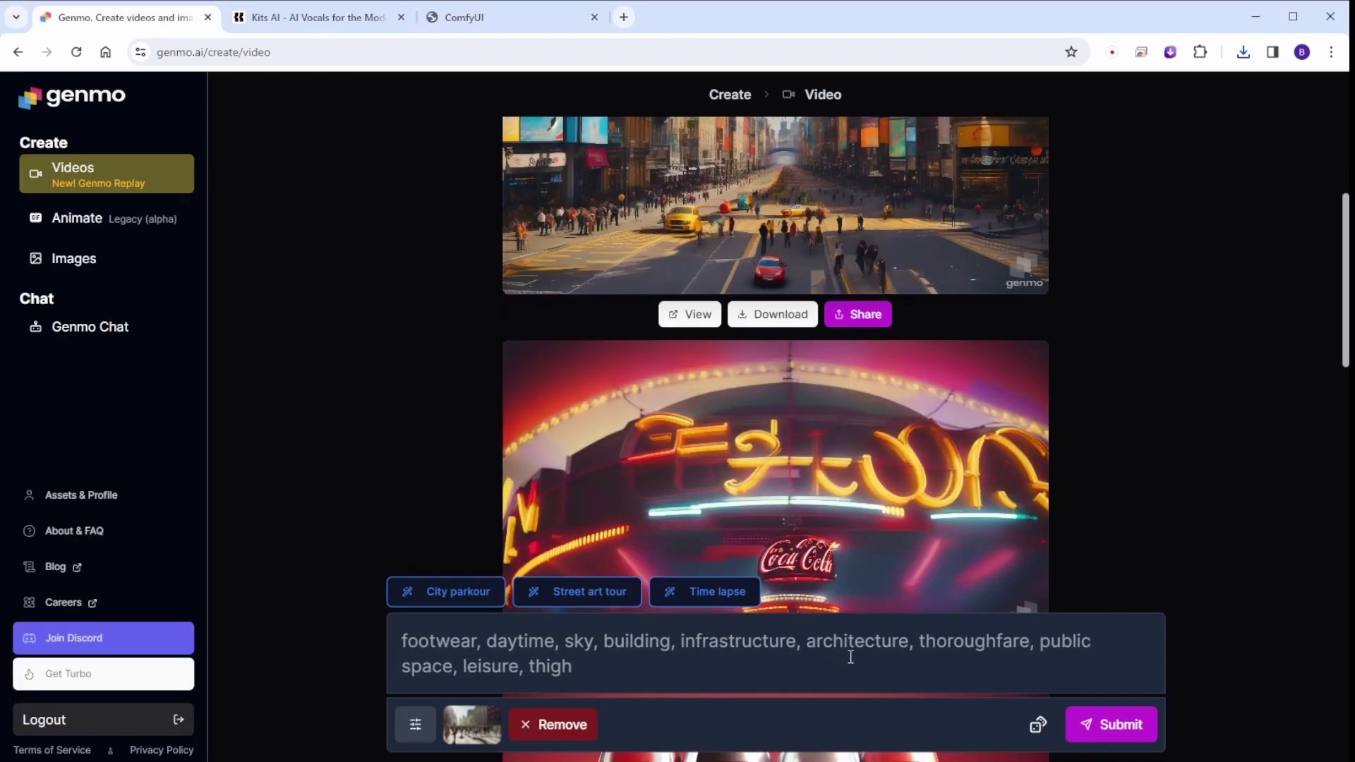
left_click_drag(582, 677, 402, 641)
type("Upbeat music begins as the video opens to a bustling city scene, people going about their day.")
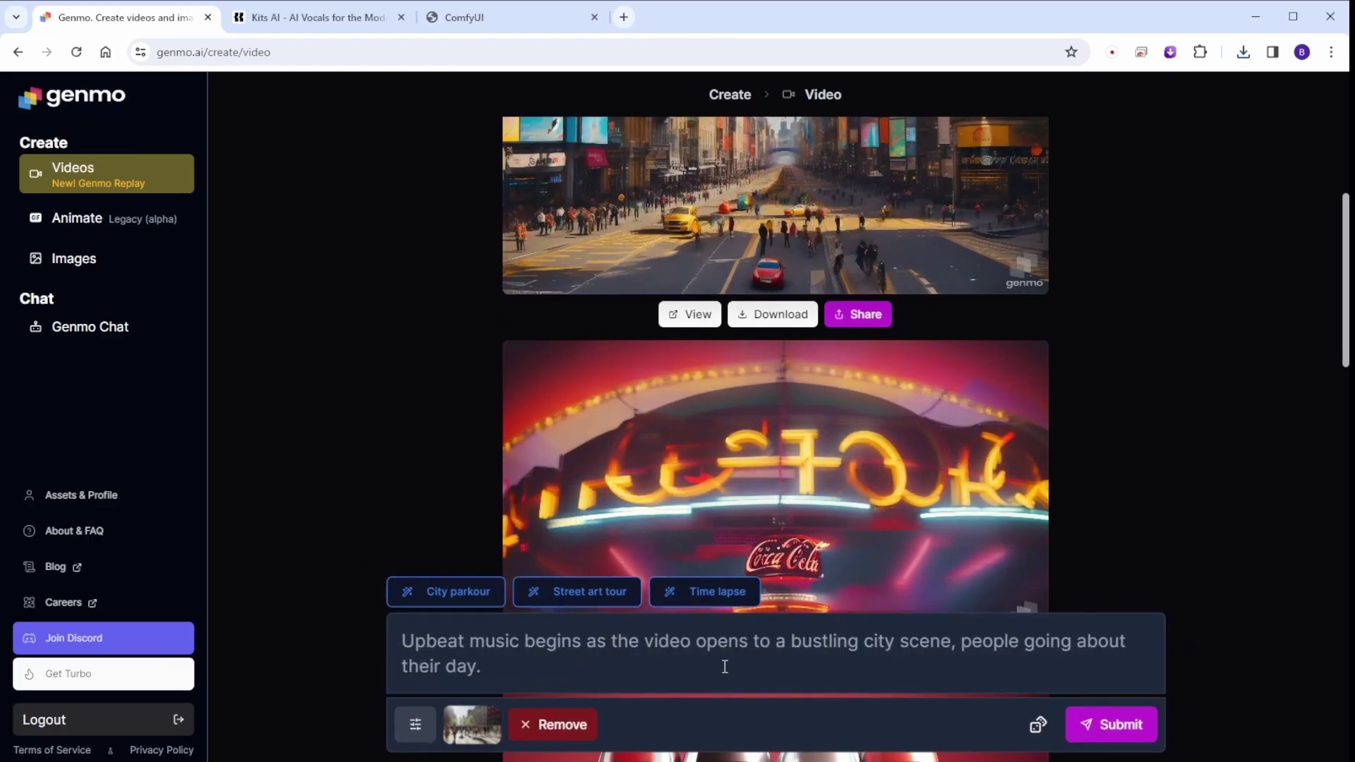
left_click(1116, 725)
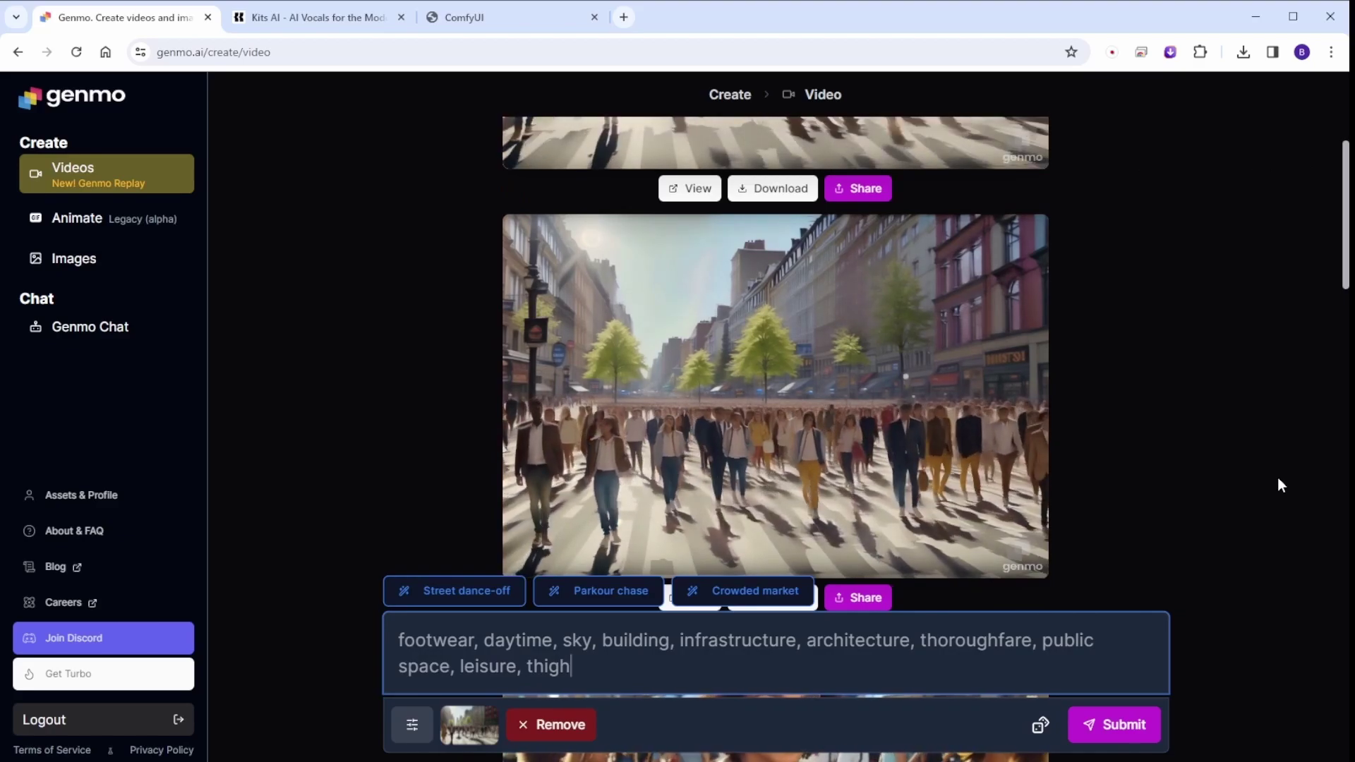
scroll(1098, 488, "up", 4)
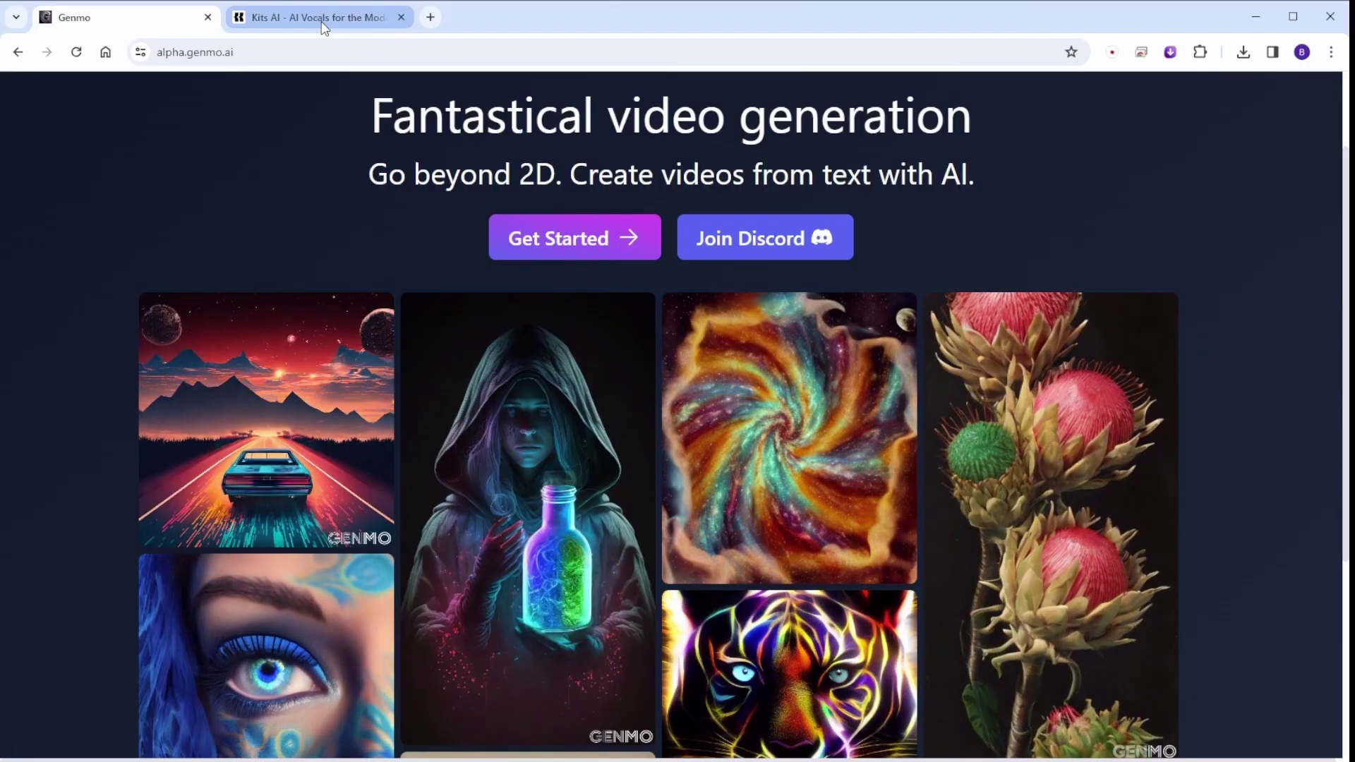
- Browse the kits.ai homepage and Features list, ending in My Voices with two Starter slots
left_click(322, 21)
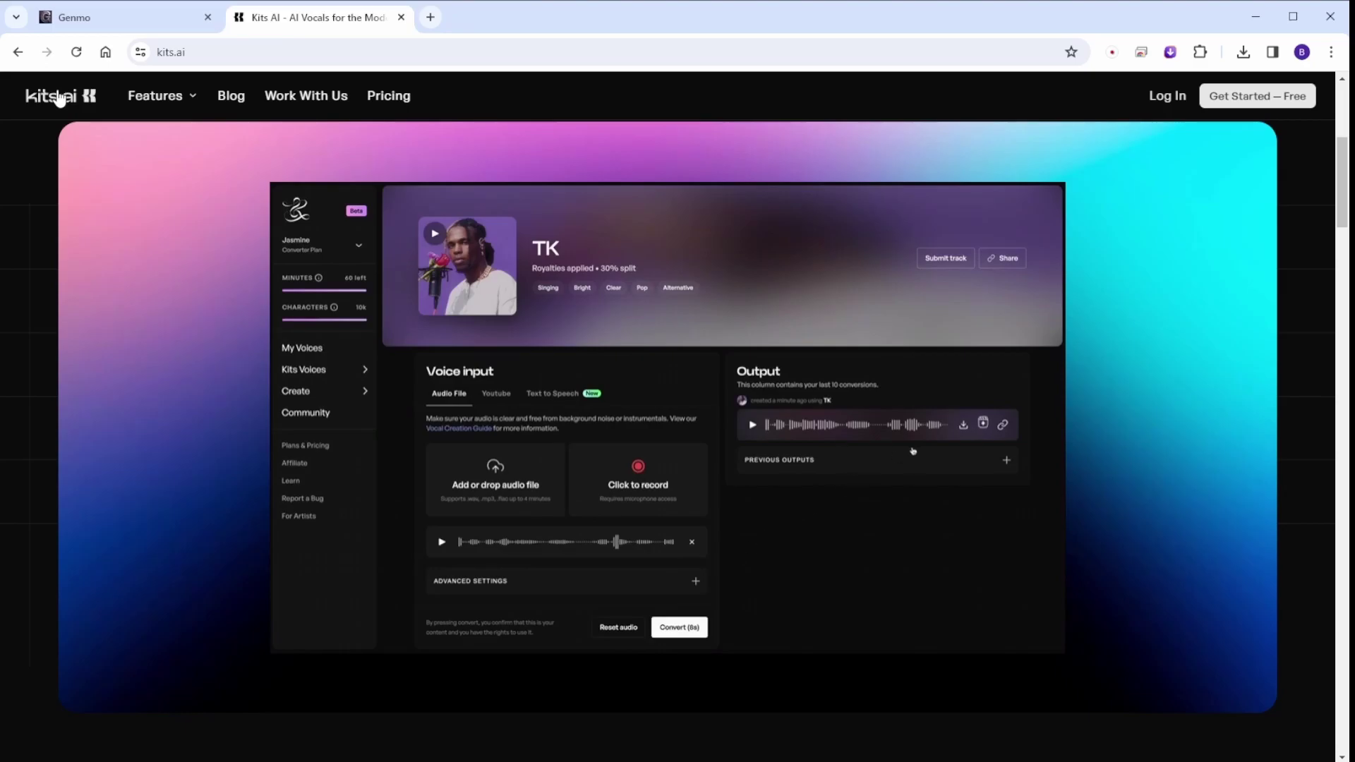
scroll(60, 99, "up", 5)
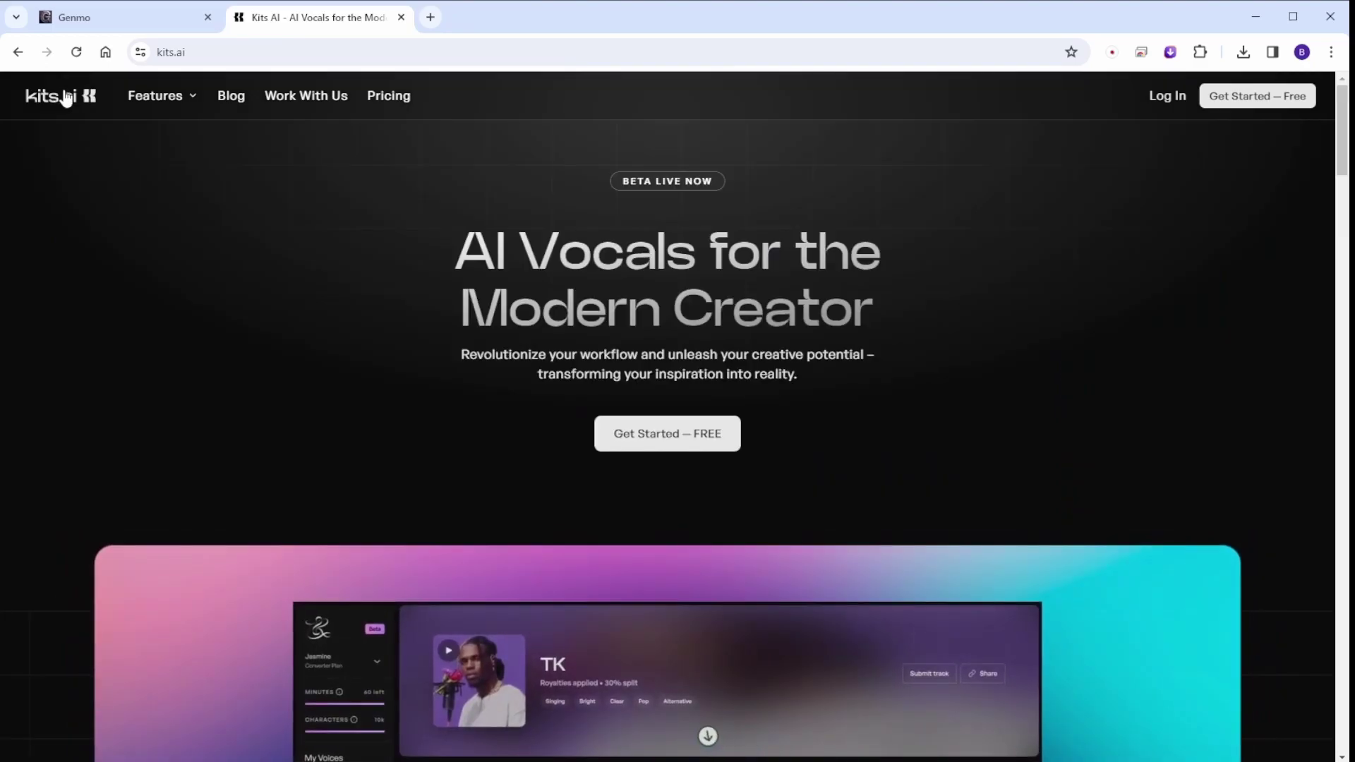
scroll(437, 371, "down", 9)
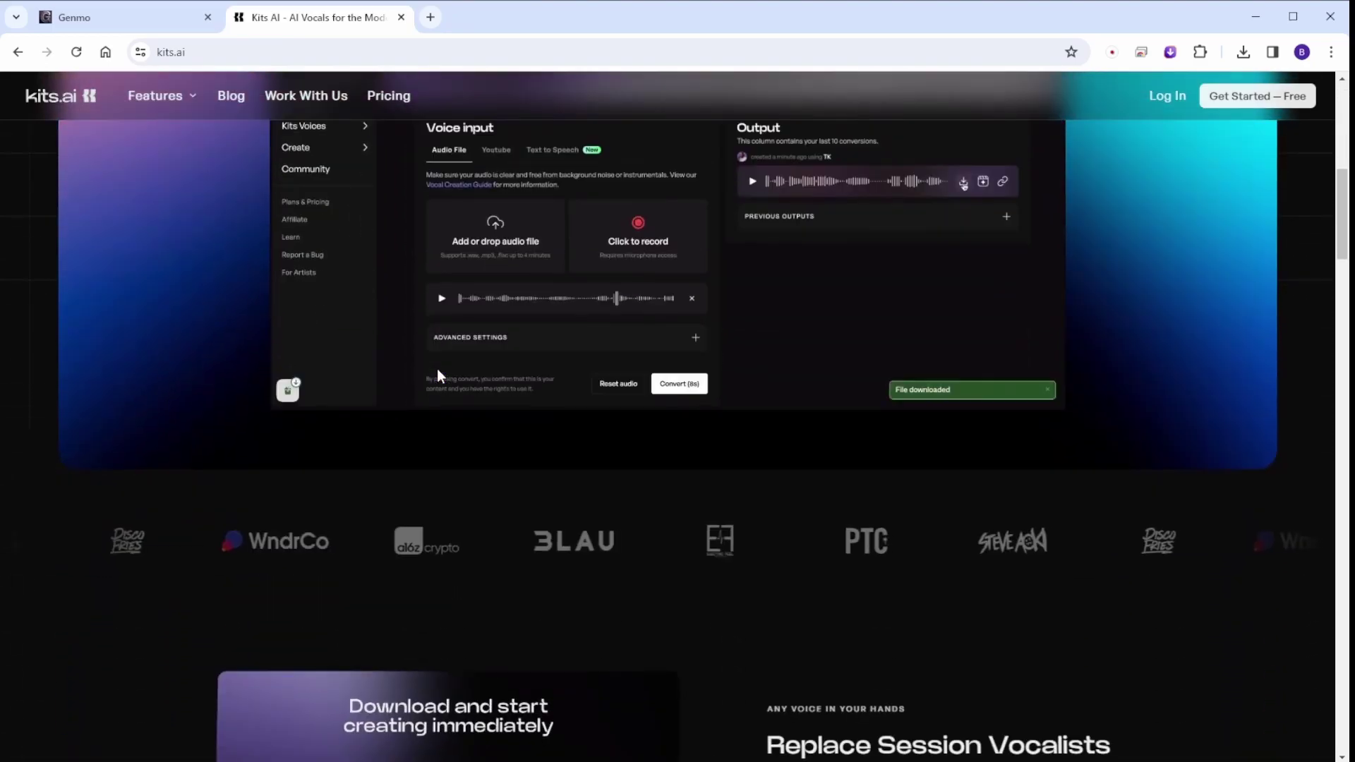
scroll(437, 372, "down", 3)
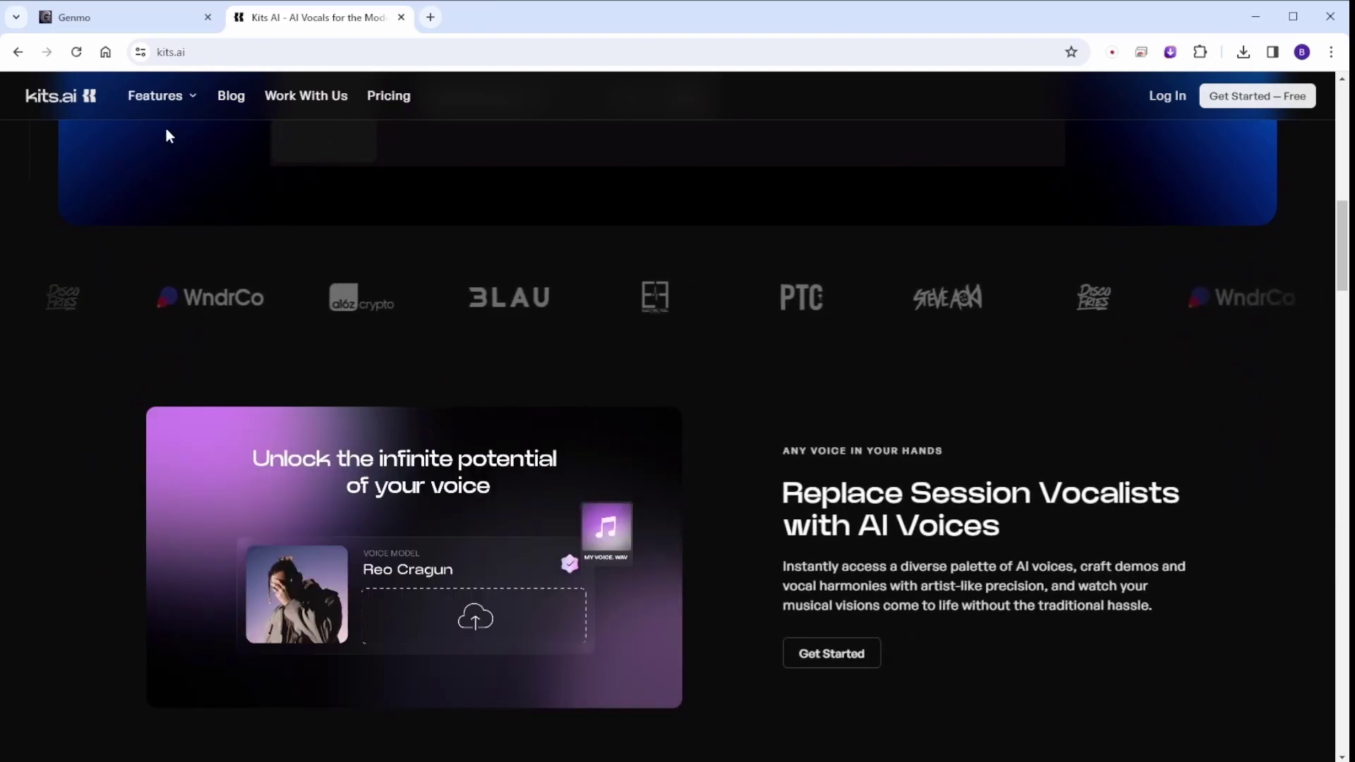
left_click(161, 97)
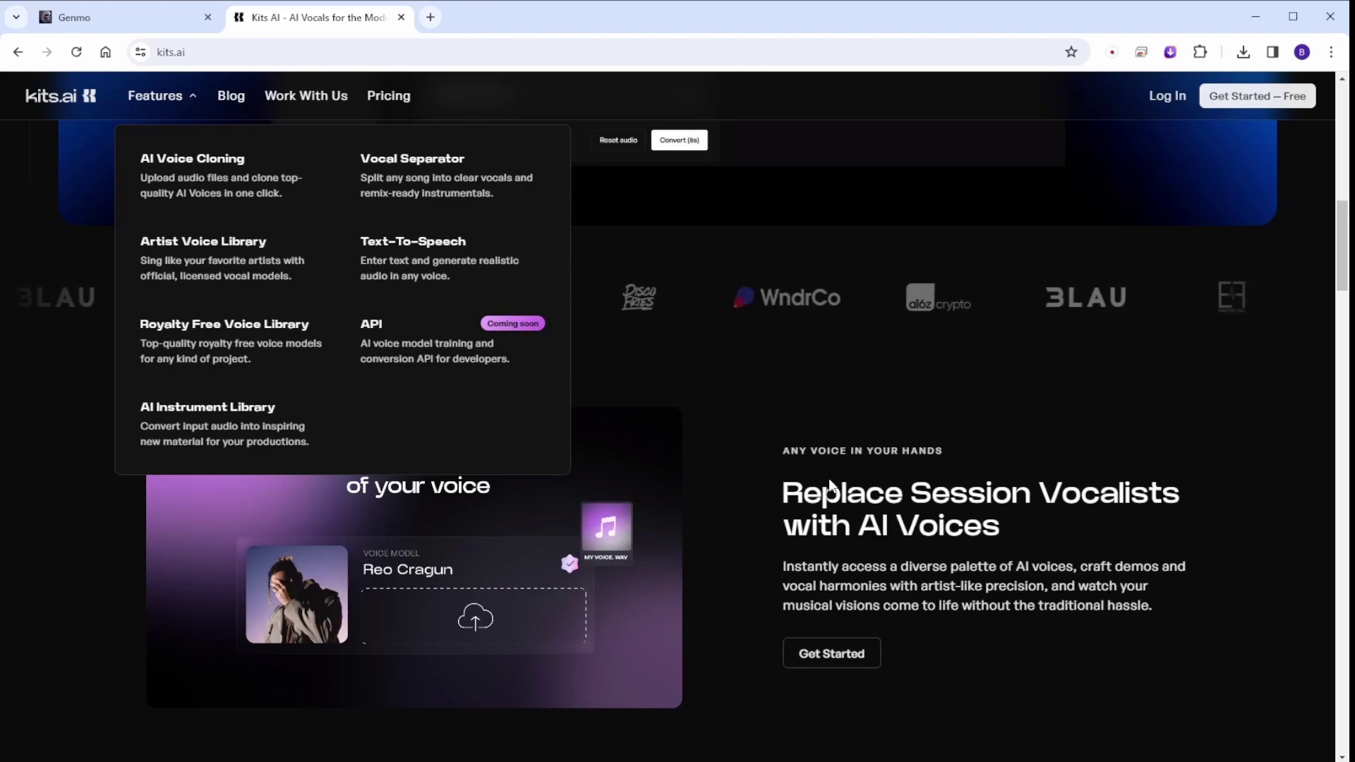
scroll(793, 426, "down", 2)
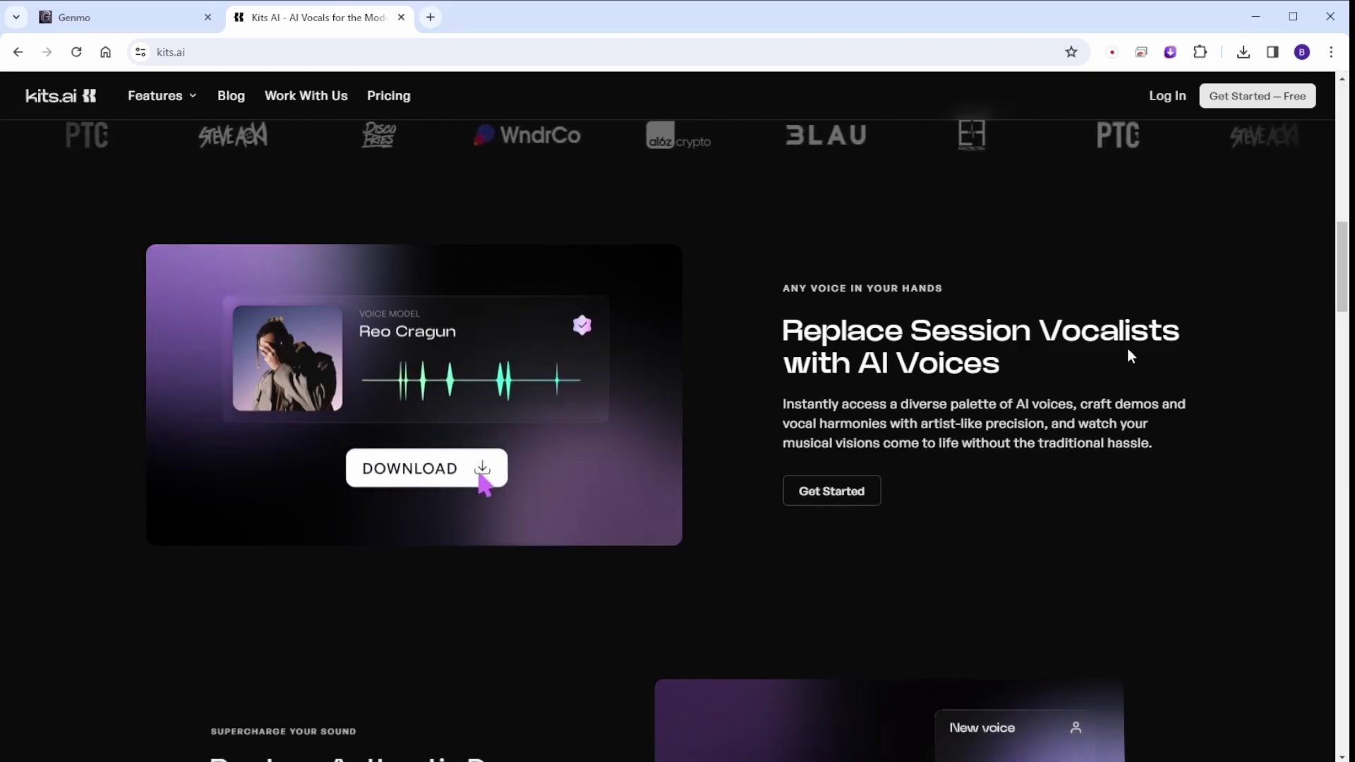
scroll(927, 472, "down", 3)
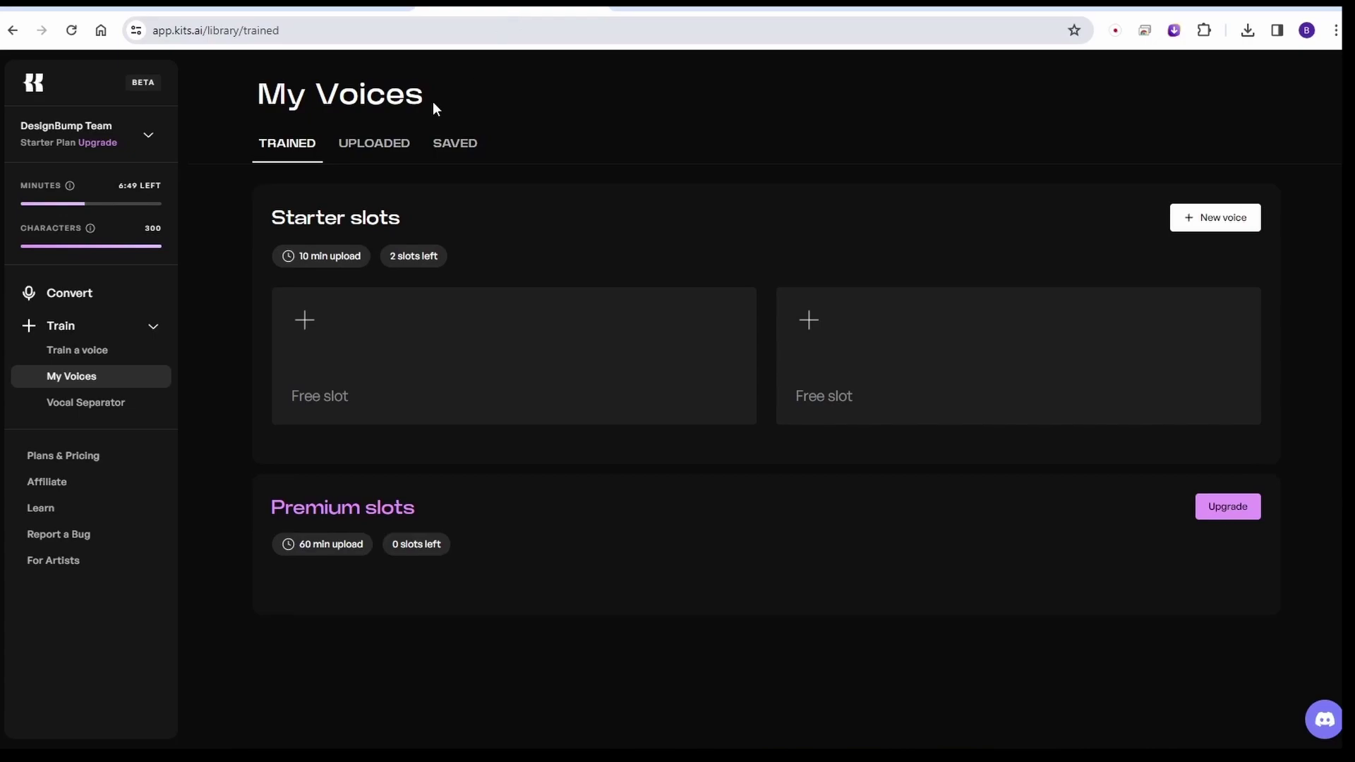
- Go from Vocal Separator to the Convert voice library and open the Female Gospel voice
left_click(103, 413)
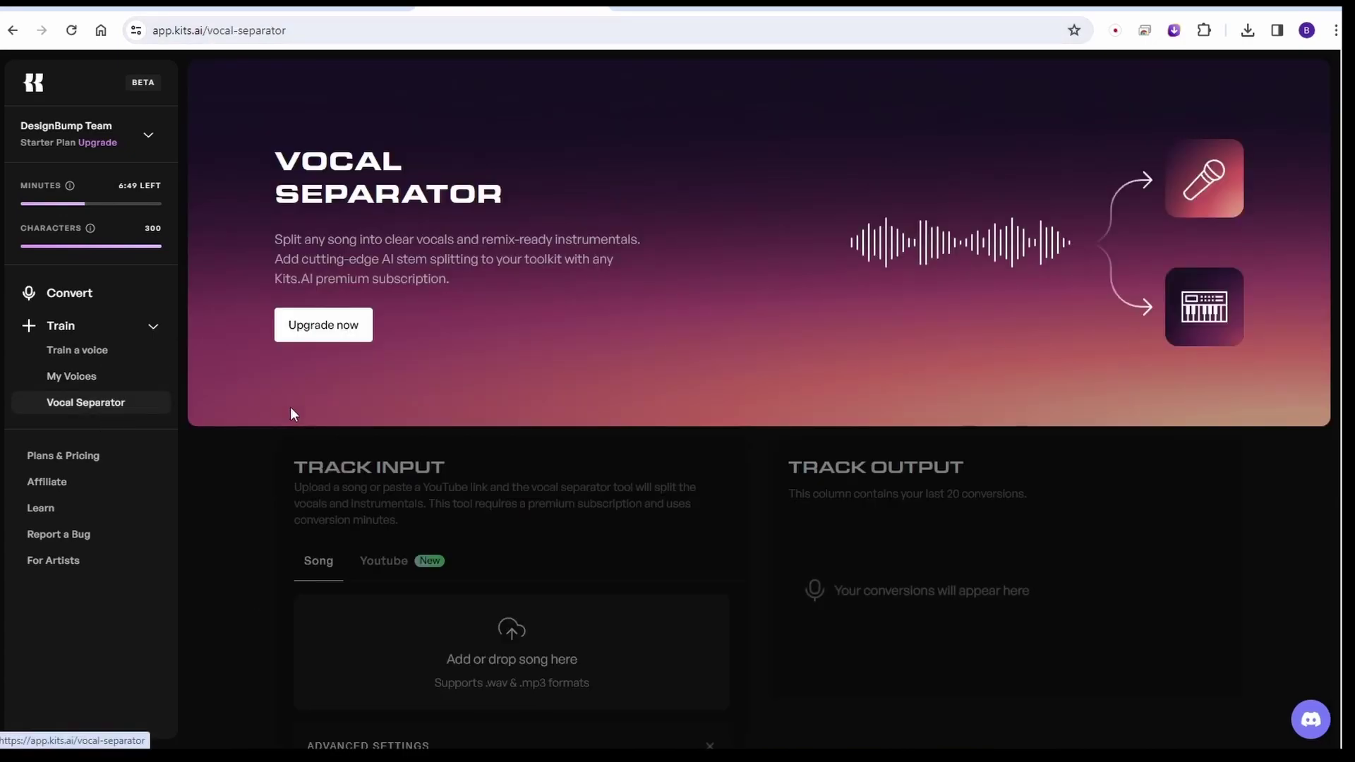
scroll(290, 408, "down", 2)
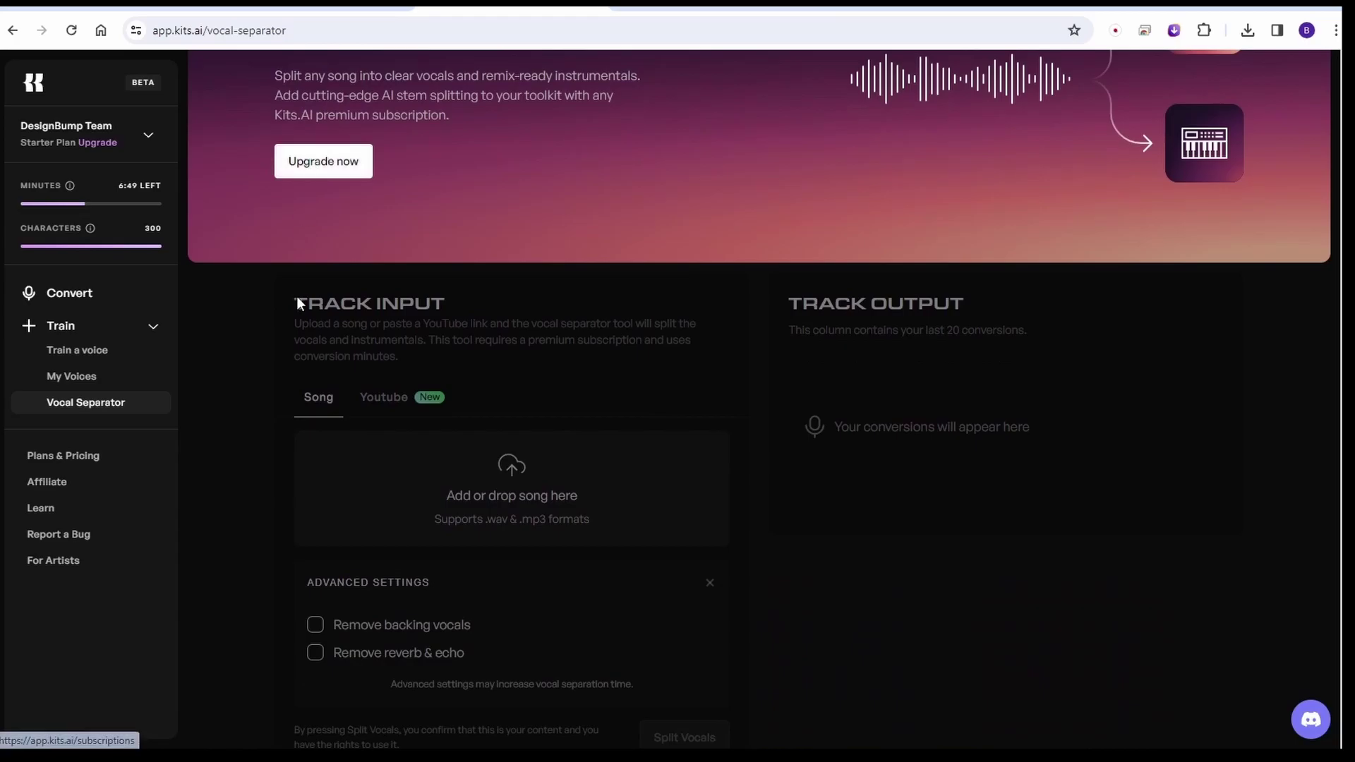
left_click(76, 302)
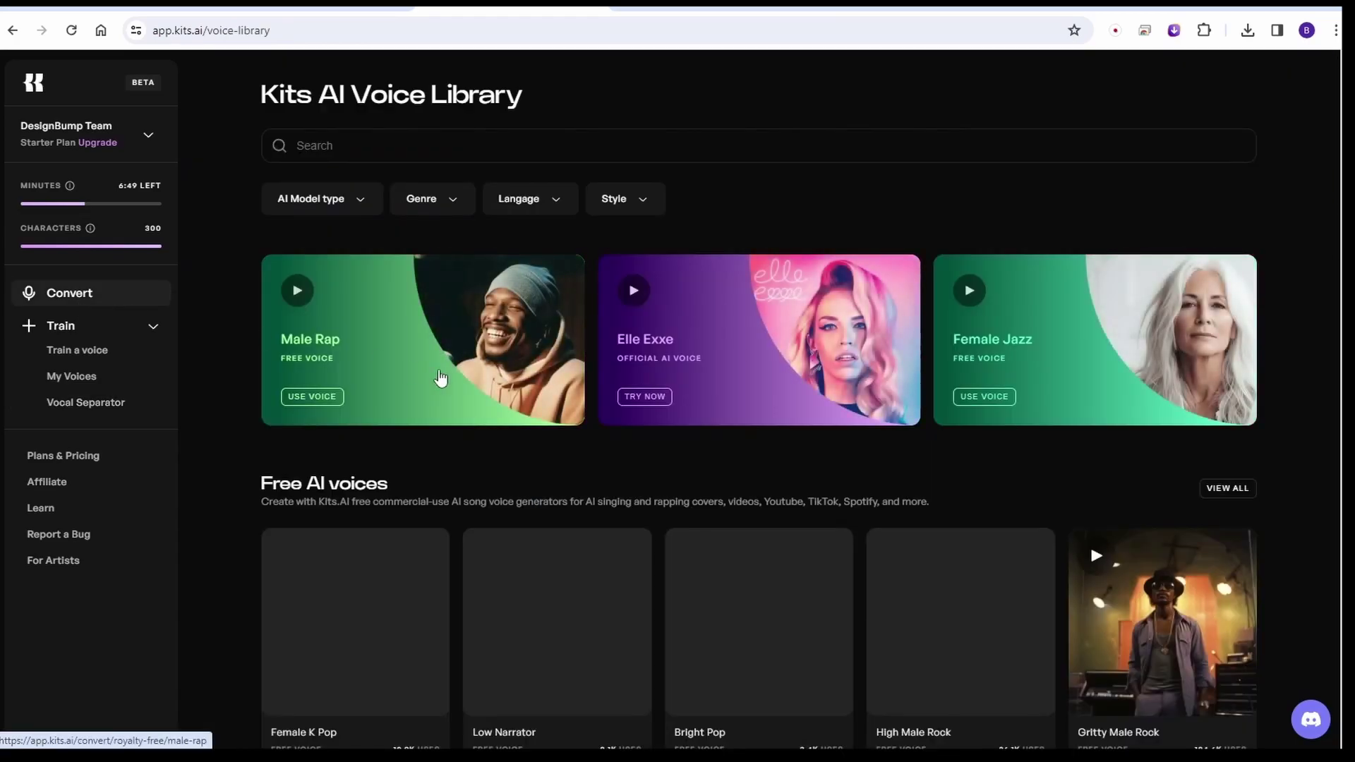
scroll(715, 424, "down", 2)
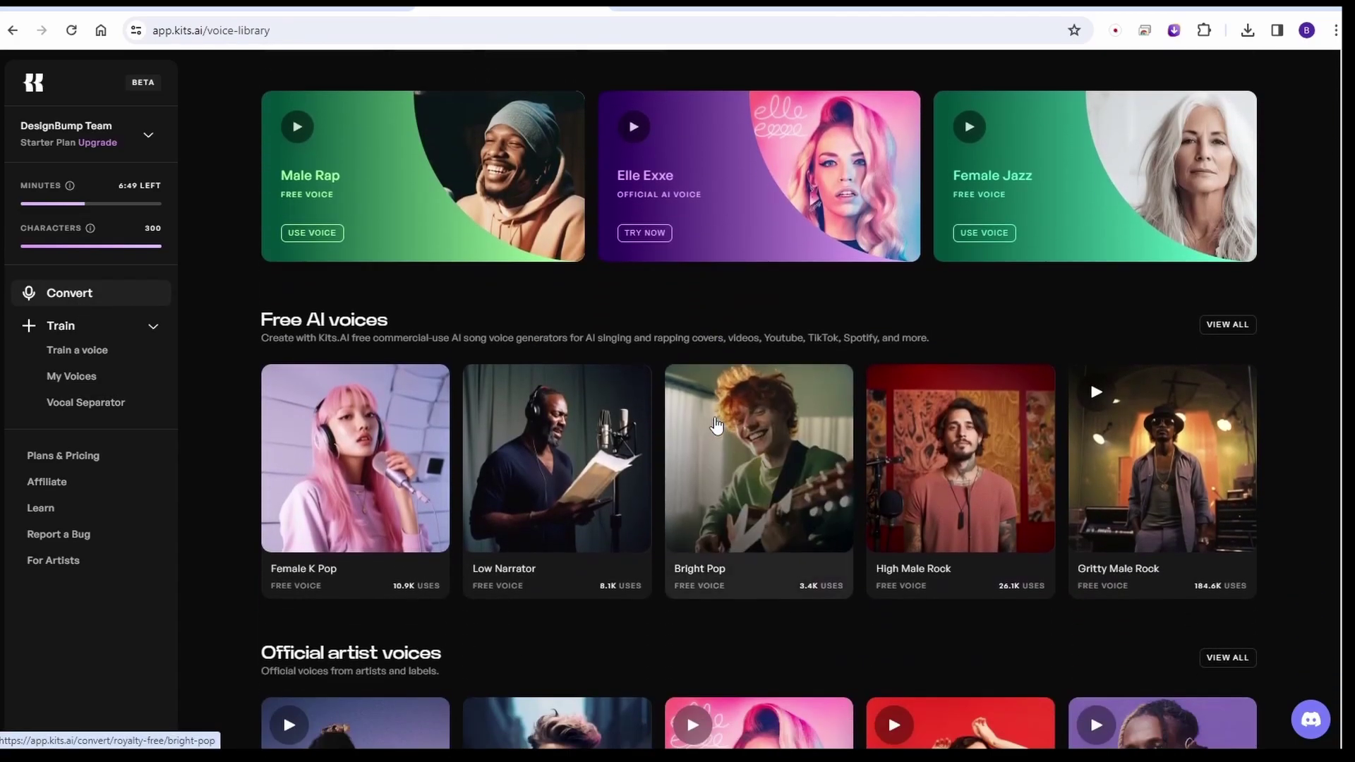
scroll(652, 484, "down", 3)
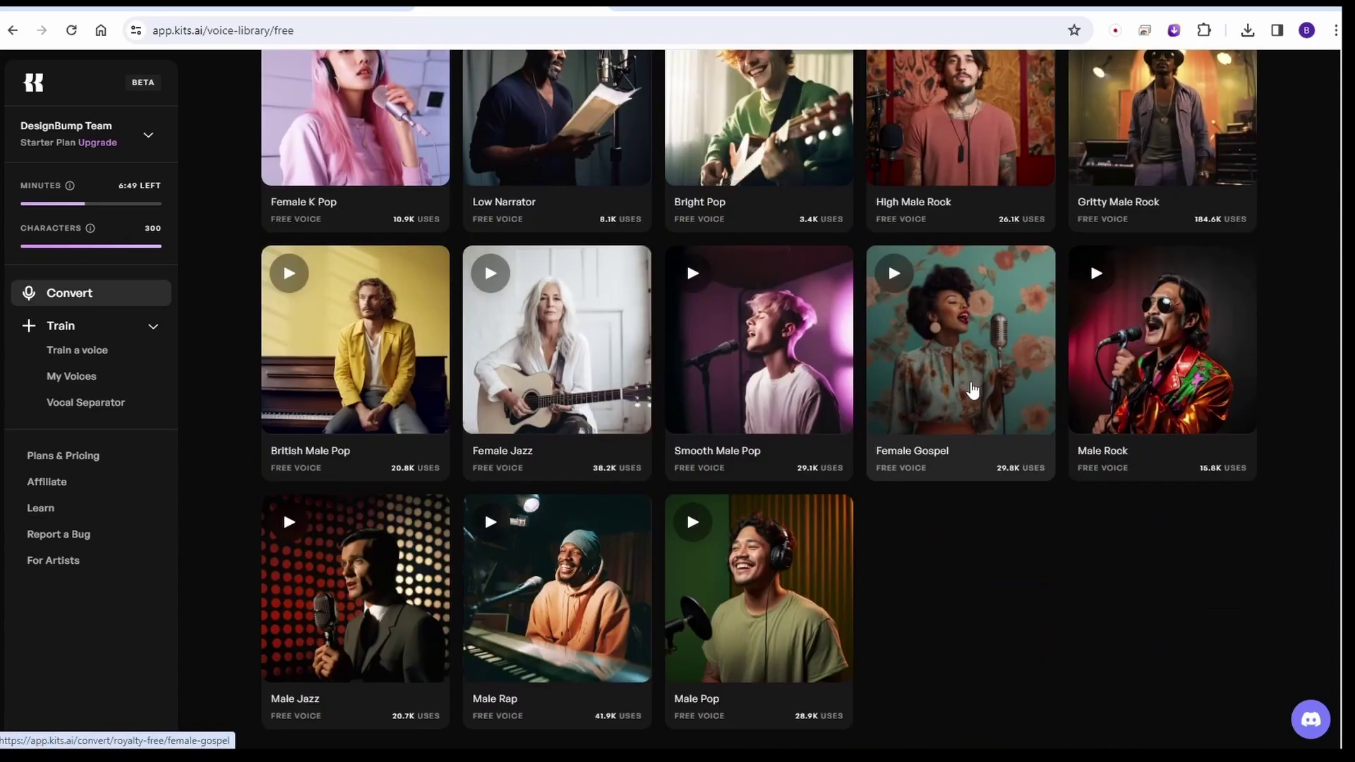
left_click(974, 388)
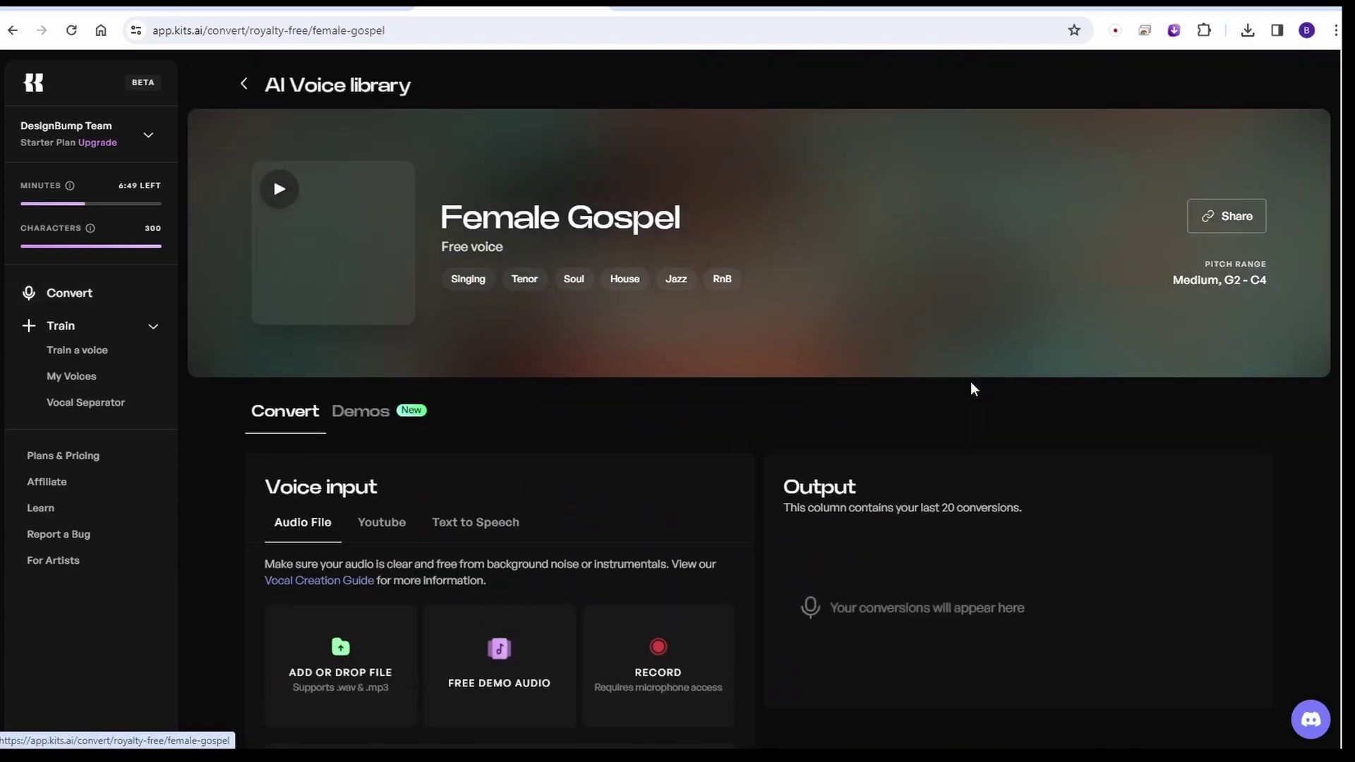
scroll(433, 426, "down", 2)
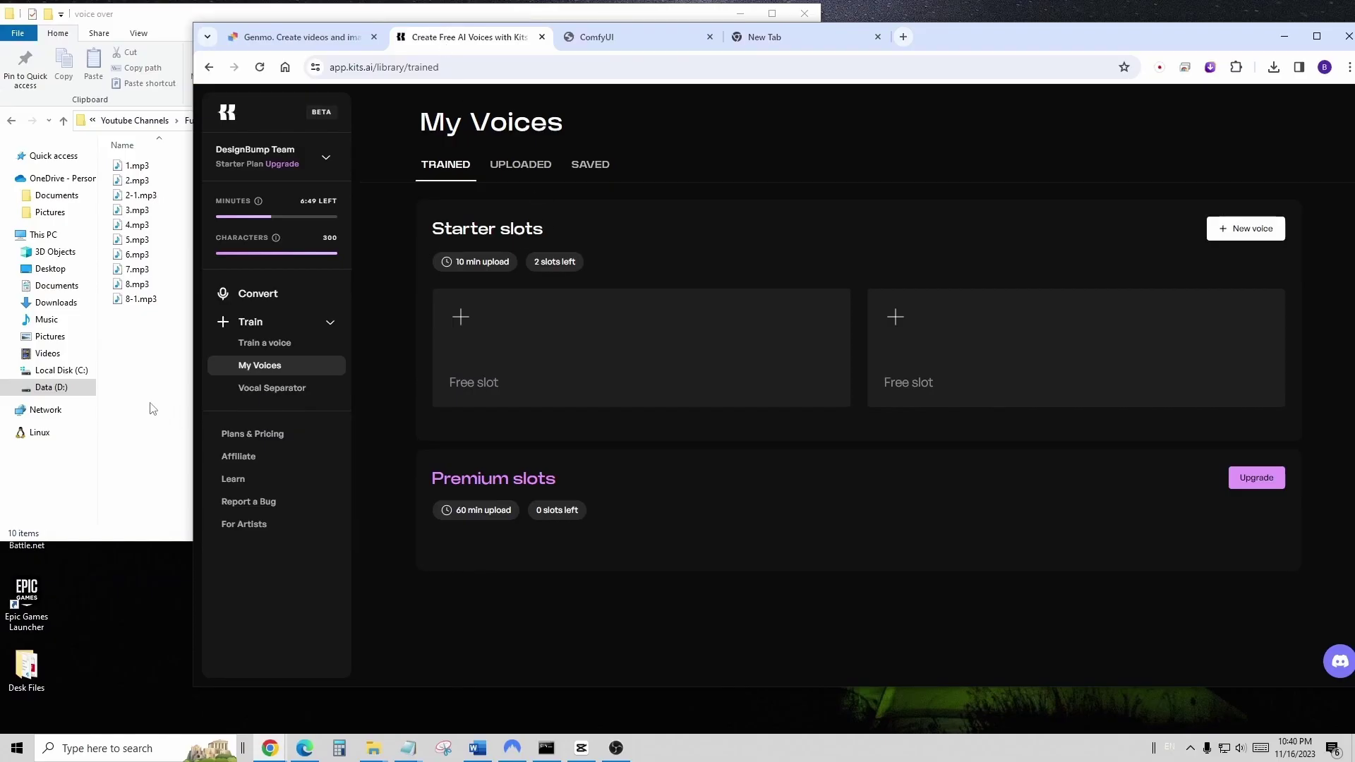
- Preview 1.mp3 and 2.mp3 from the voice over folder, then select both recordings
left_click(176, 396)
double_click(181, 169)
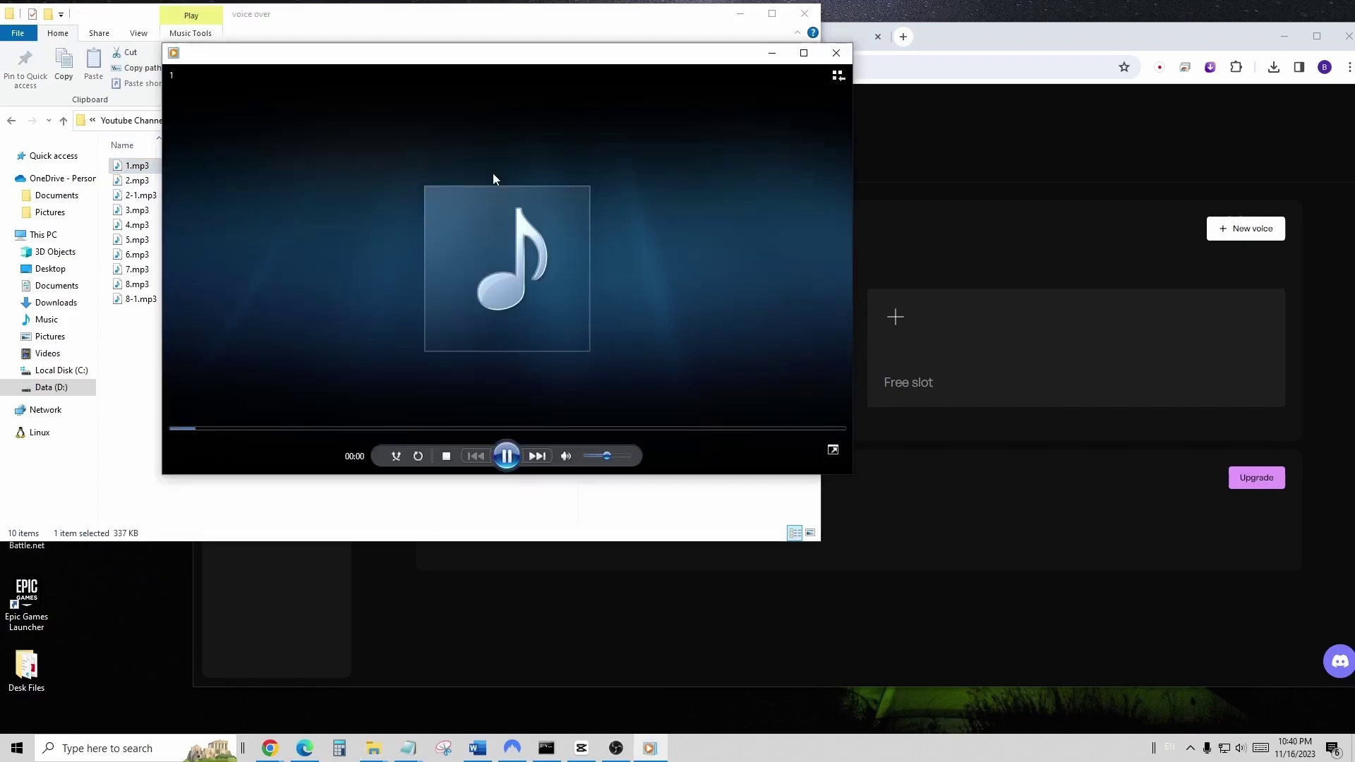
left_click_drag(606, 456, 627, 457)
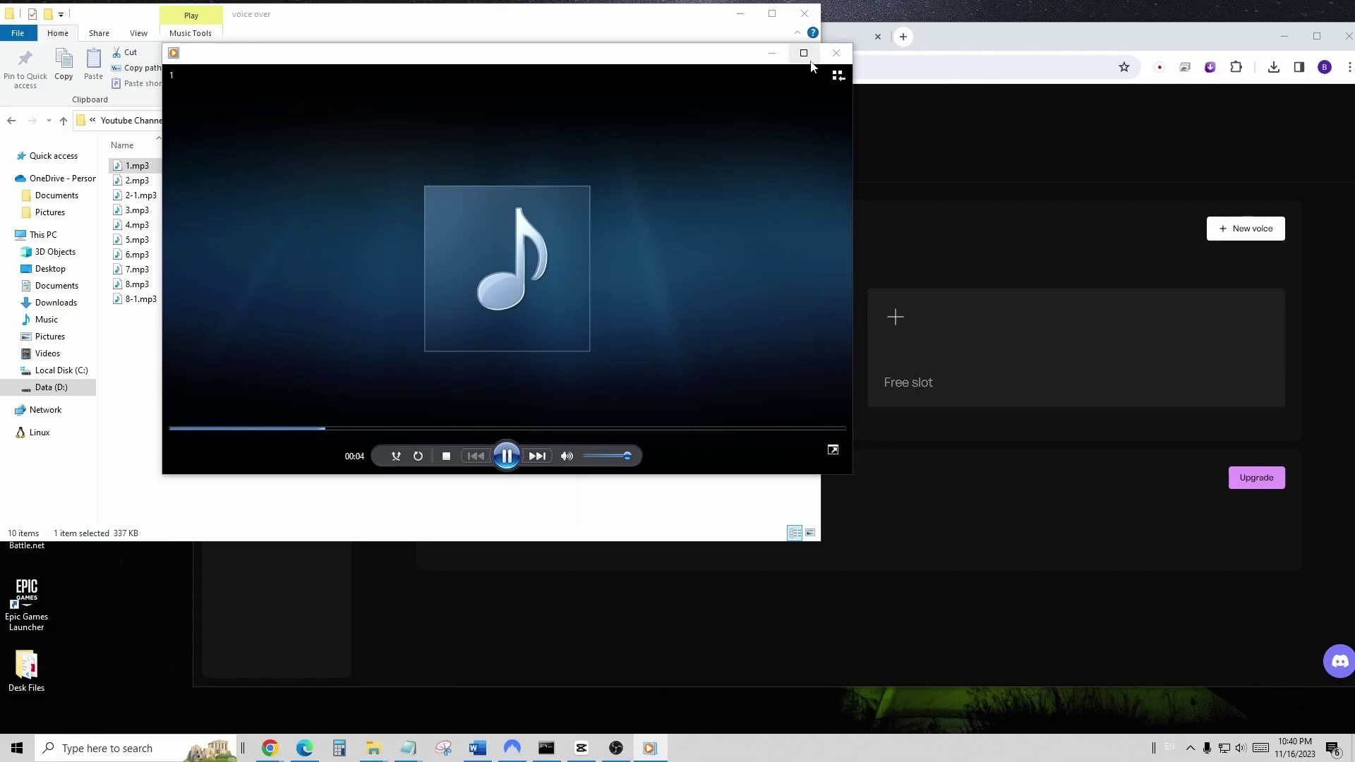
left_click(835, 55)
double_click(170, 184)
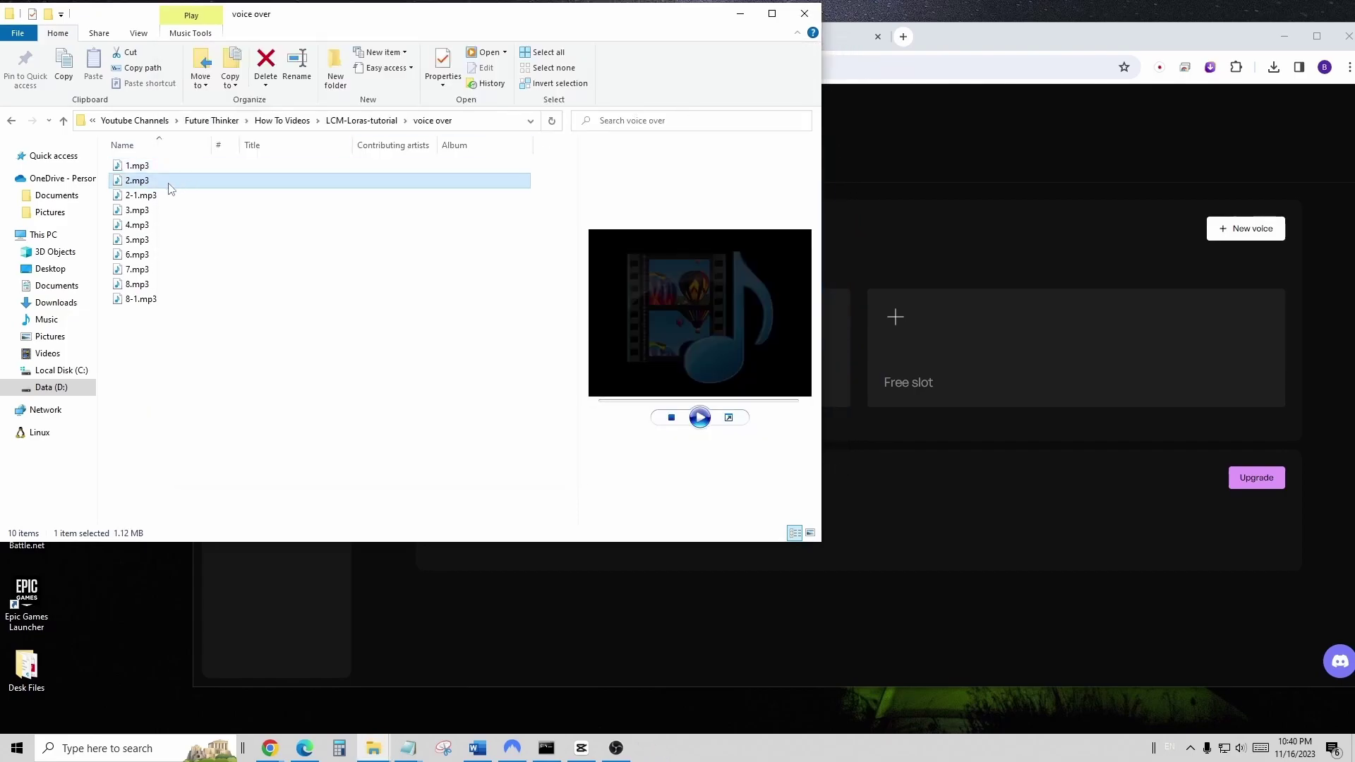
left_click(835, 54)
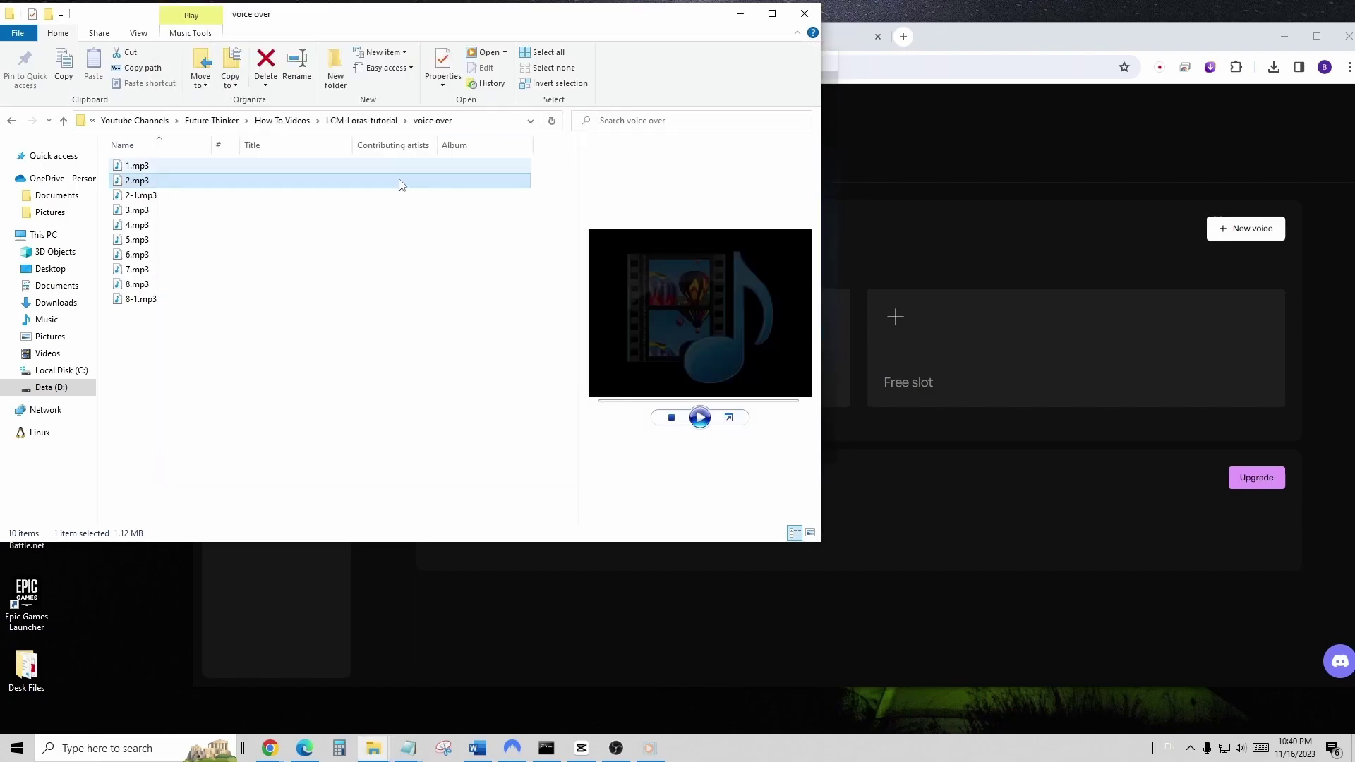
left_click(162, 166)
left_click(162, 182, "shift")
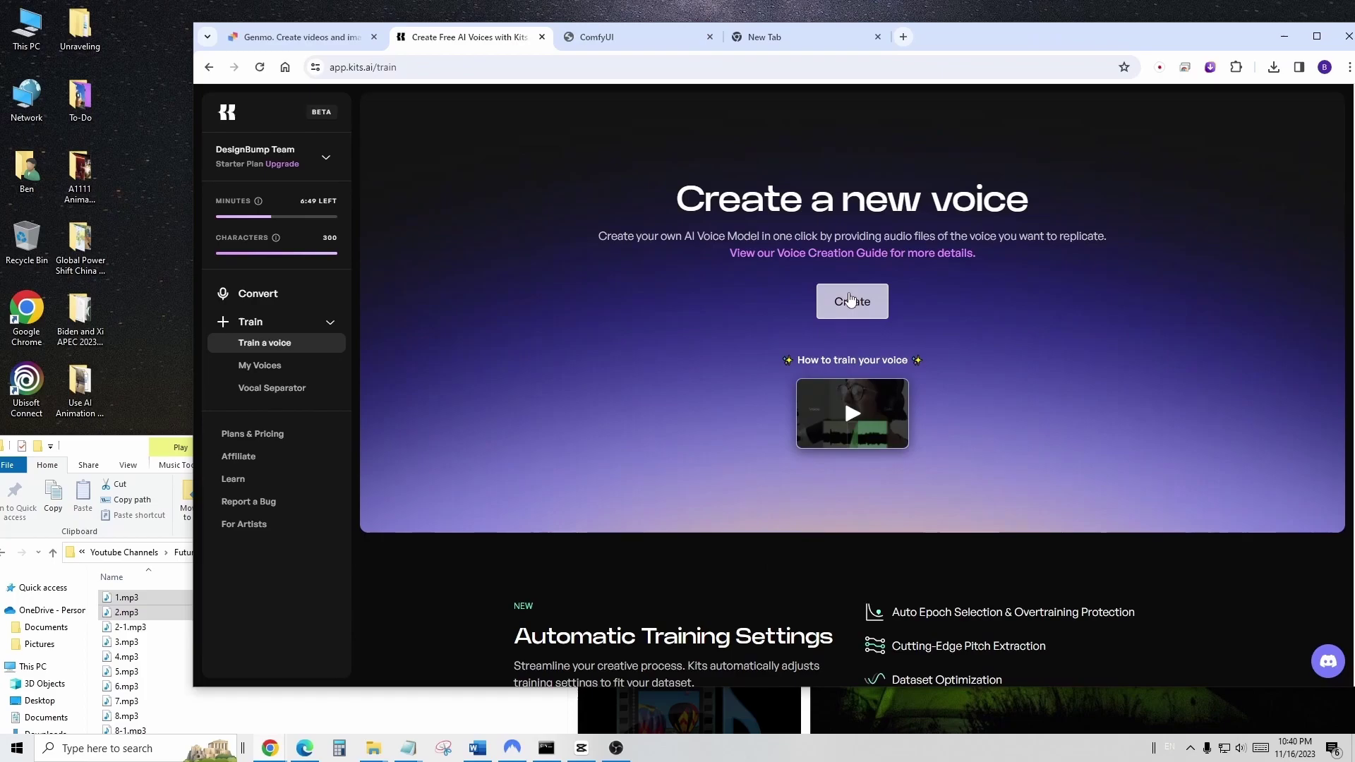
- Create a Speaking, English voice named 'FT - Voice Dataset' without 2.mp3 and start training
scroll(852, 282, "down", 2)
left_click(852, 161)
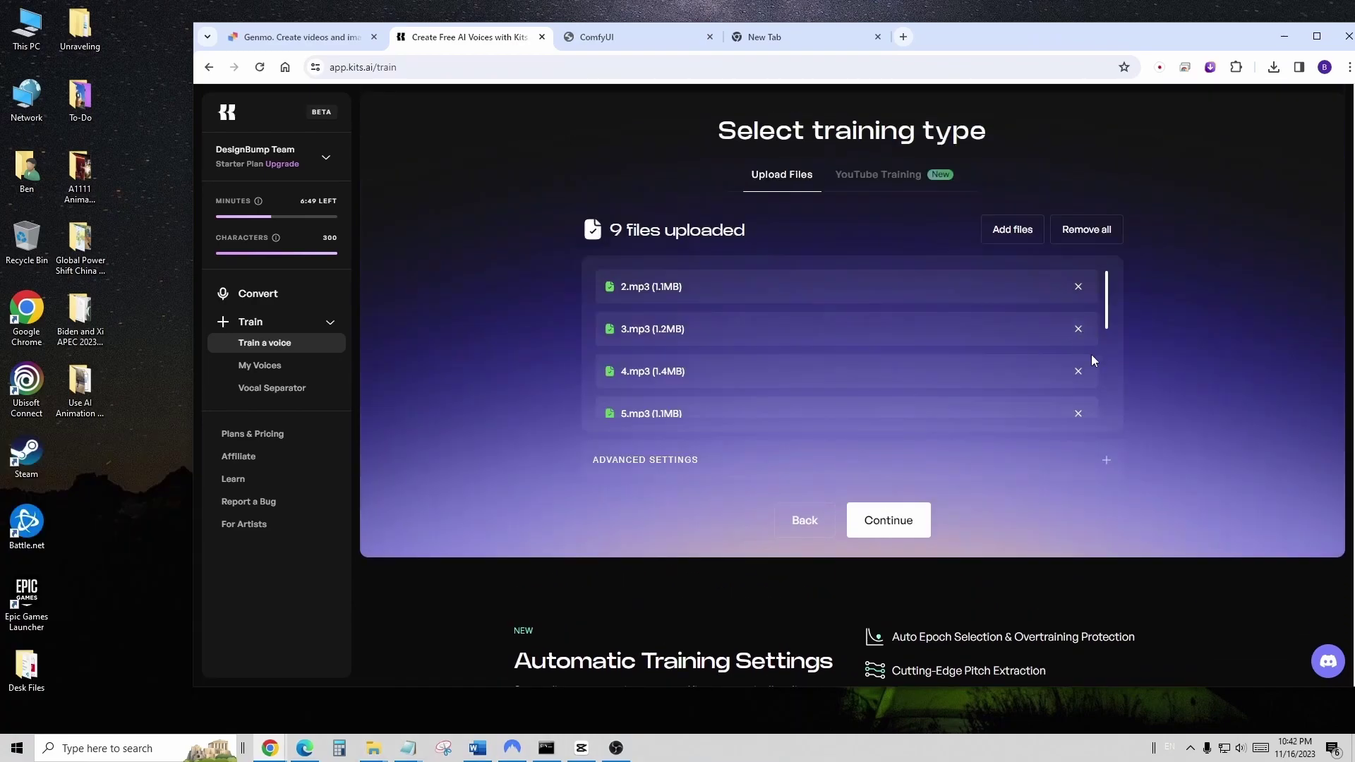
left_click(1078, 286)
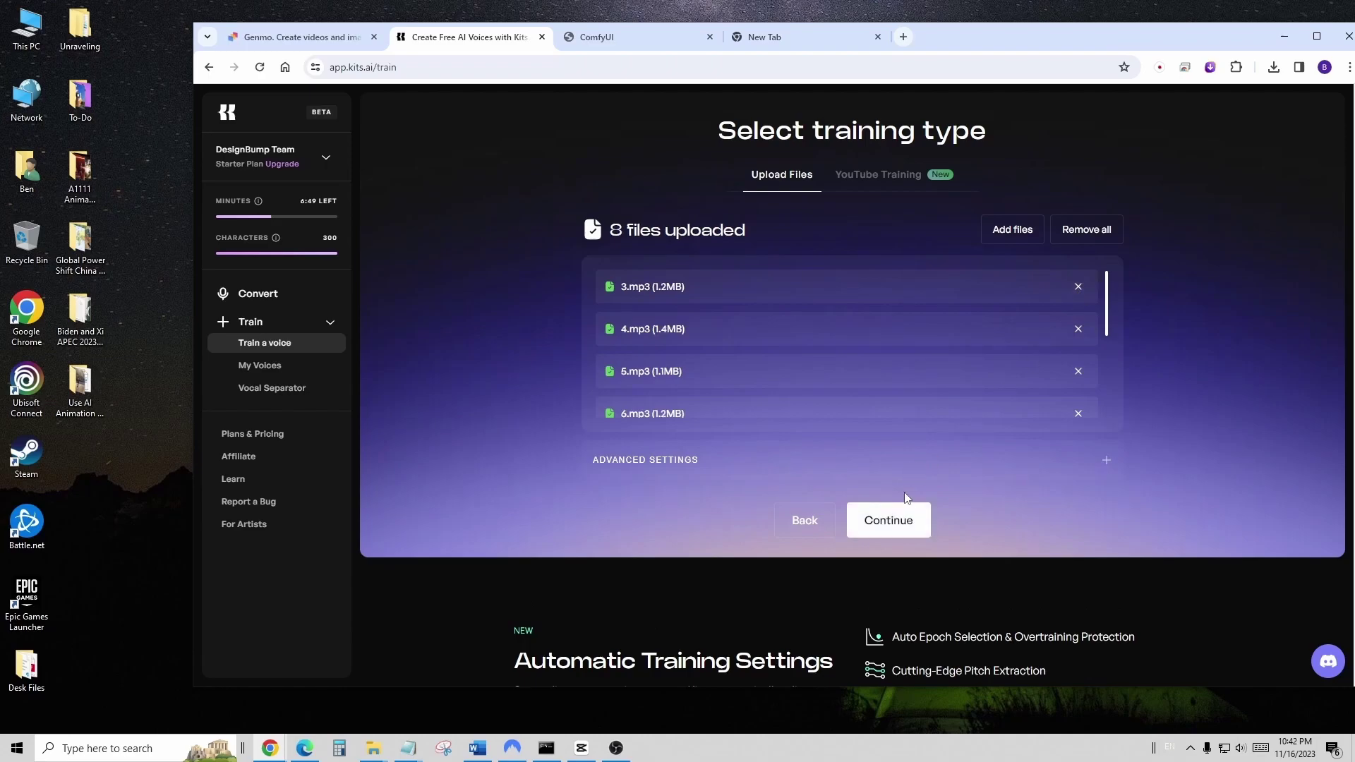
left_click(901, 514)
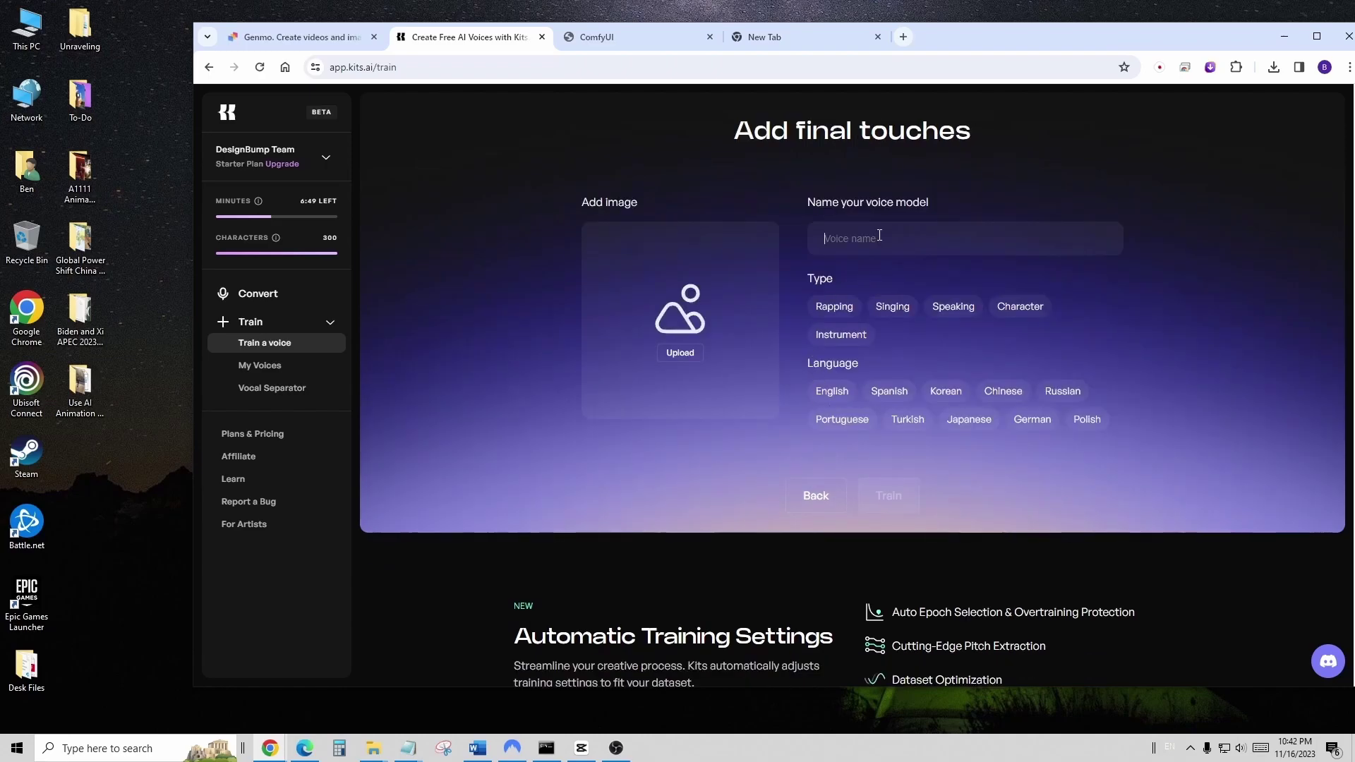
type("FT - Voic")
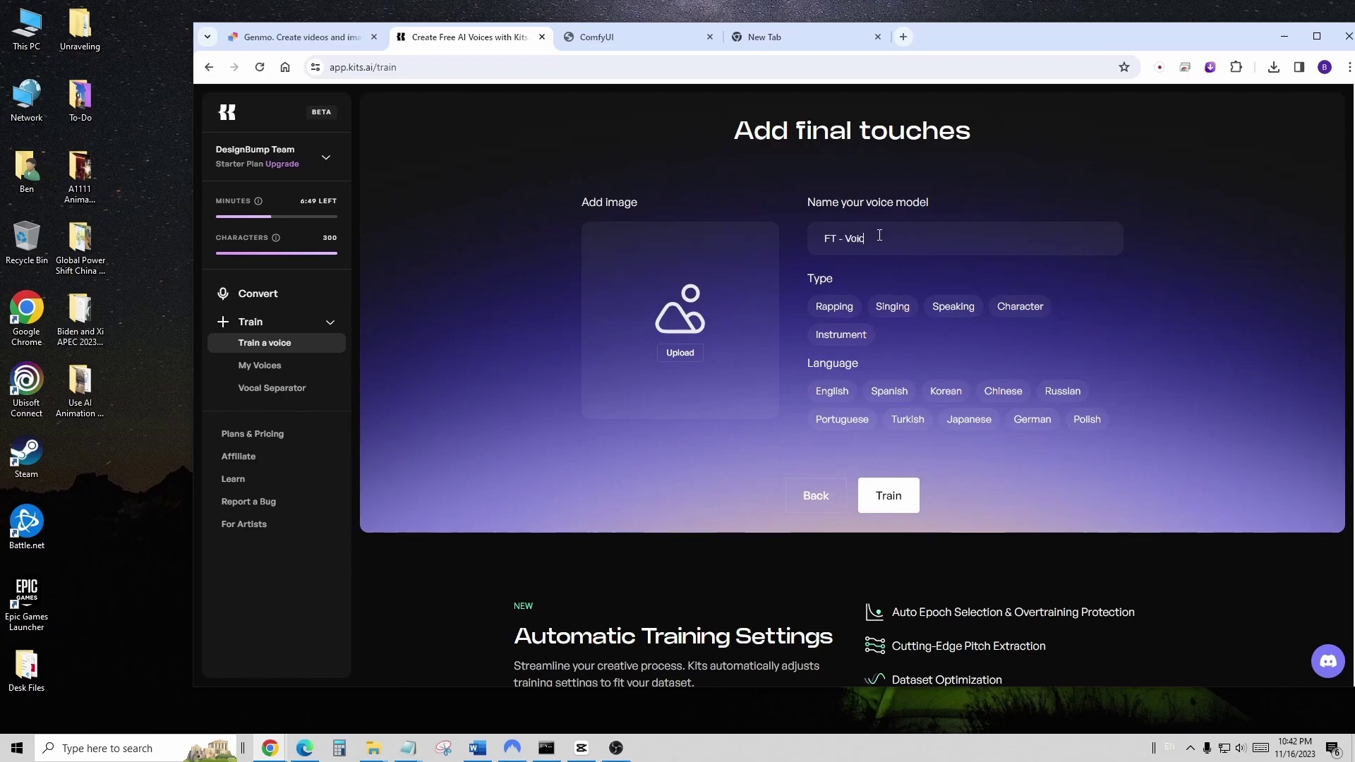
type("e Dataset")
left_click(963, 308)
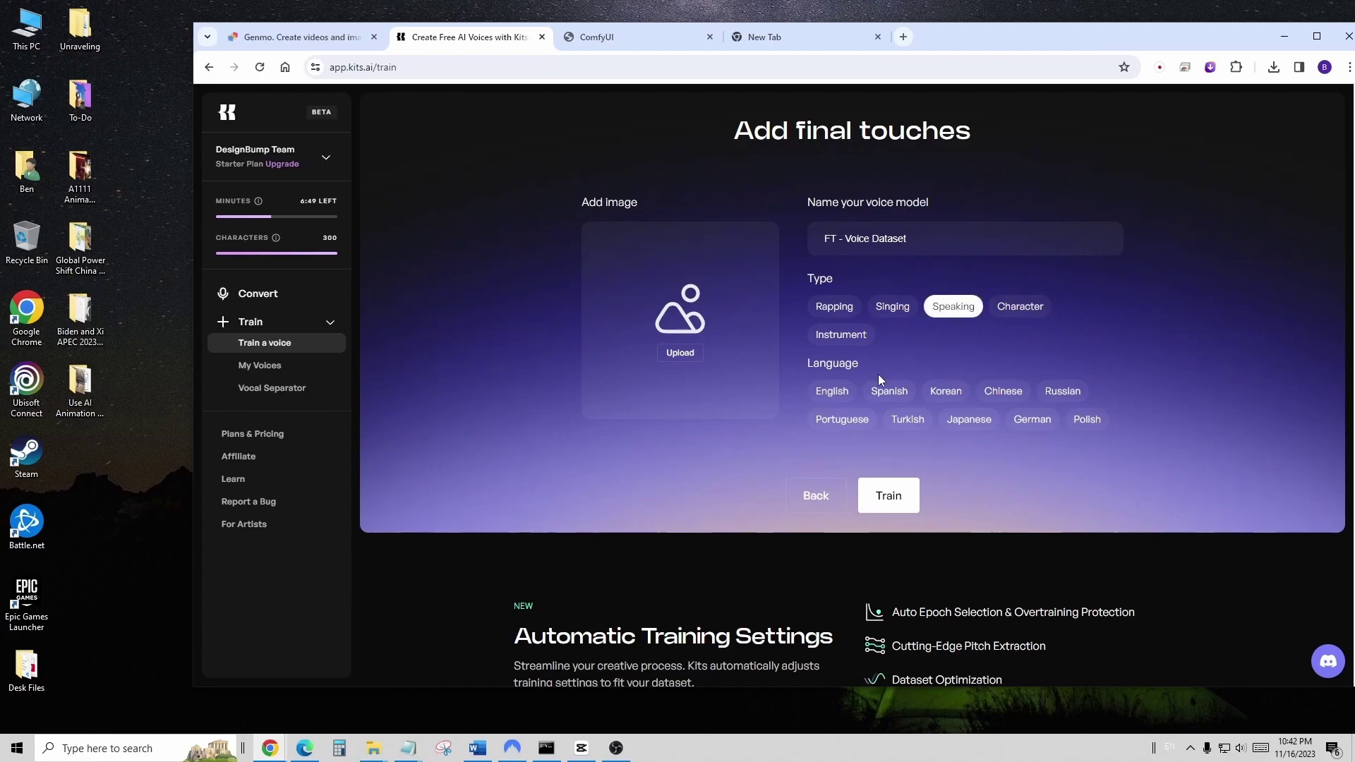
left_click(827, 392)
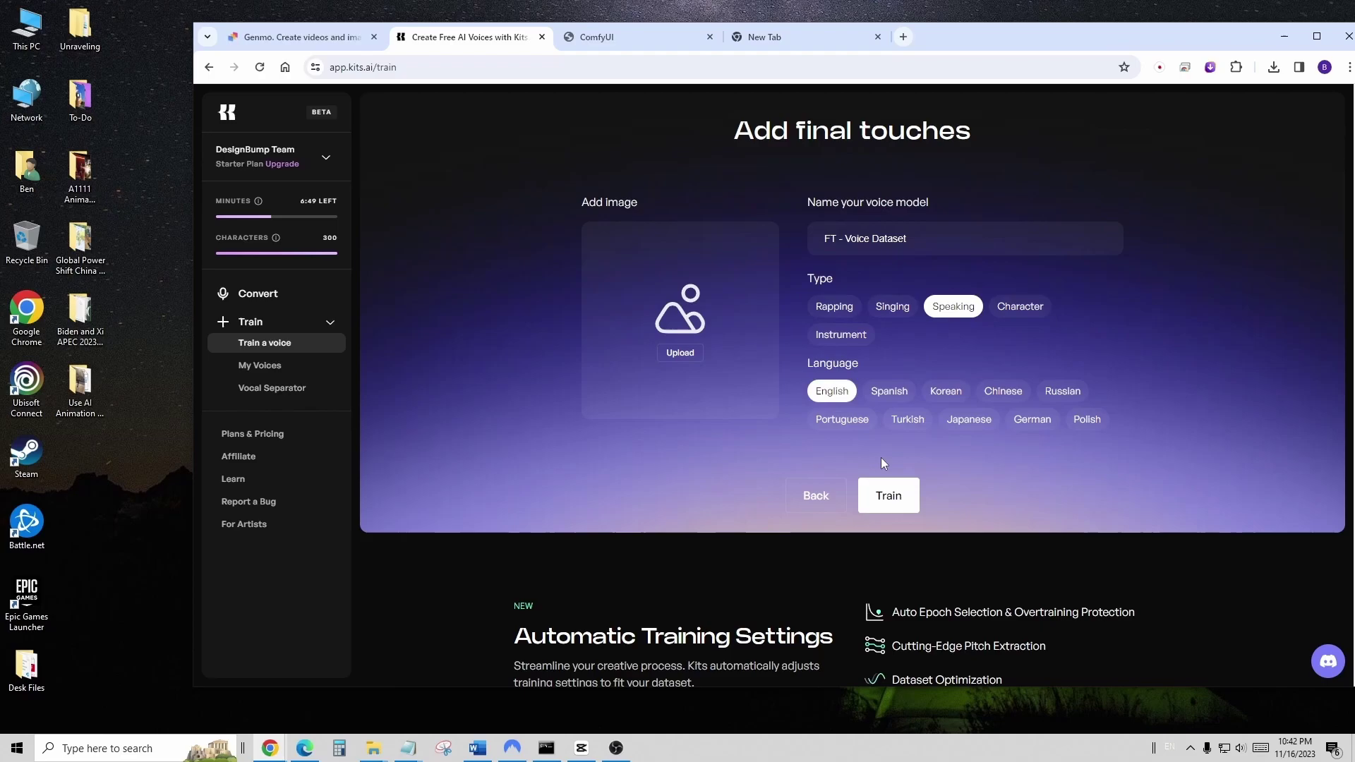
left_click(890, 497)
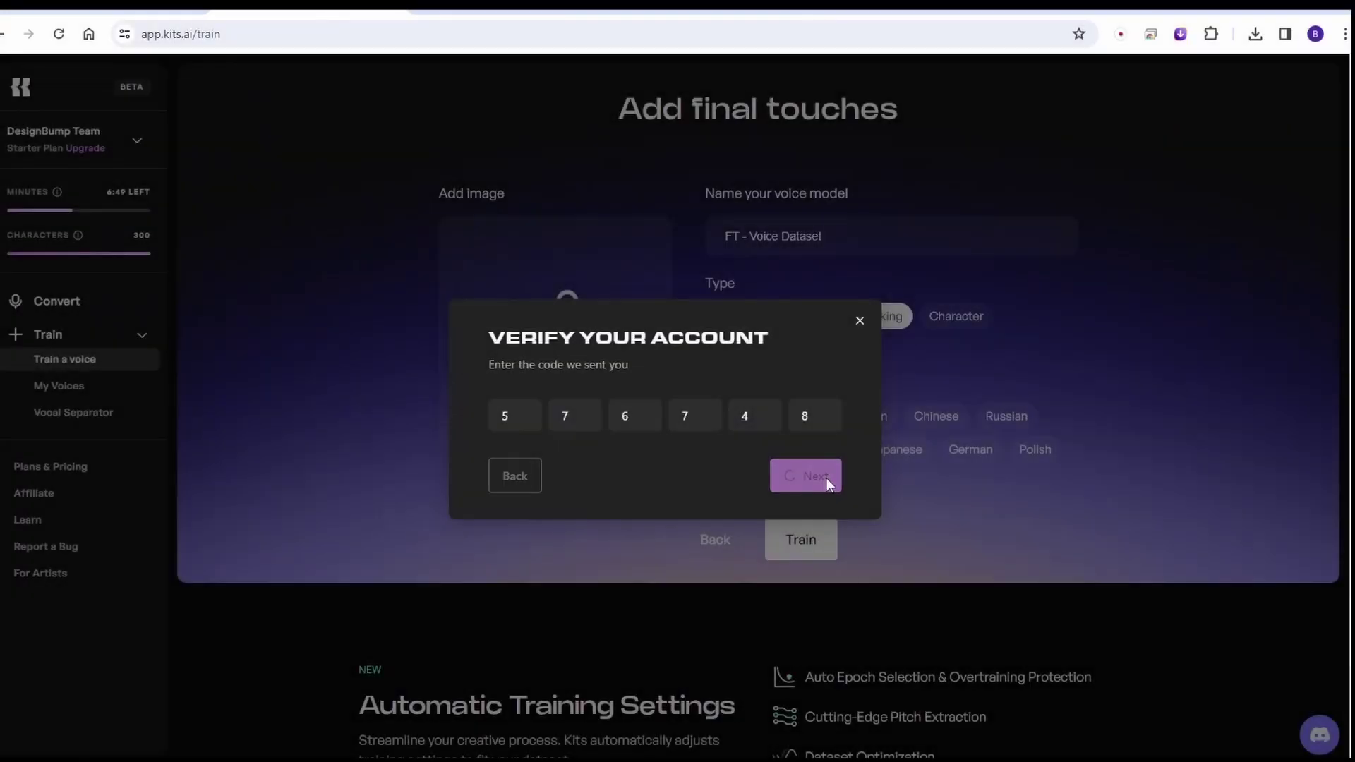
- Confirm the phone verification code and restart training of the FT - Voice Dataset voice
left_click(825, 477)
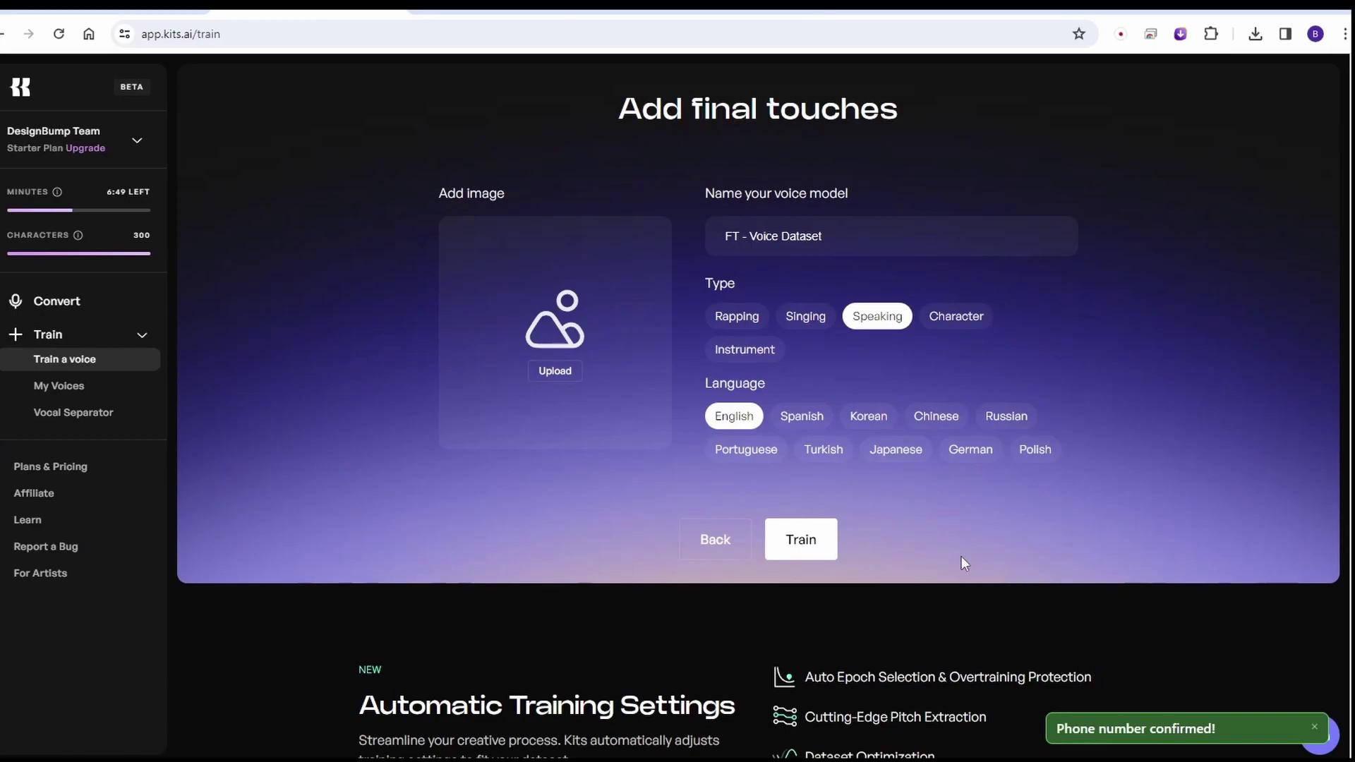
left_click(810, 545)
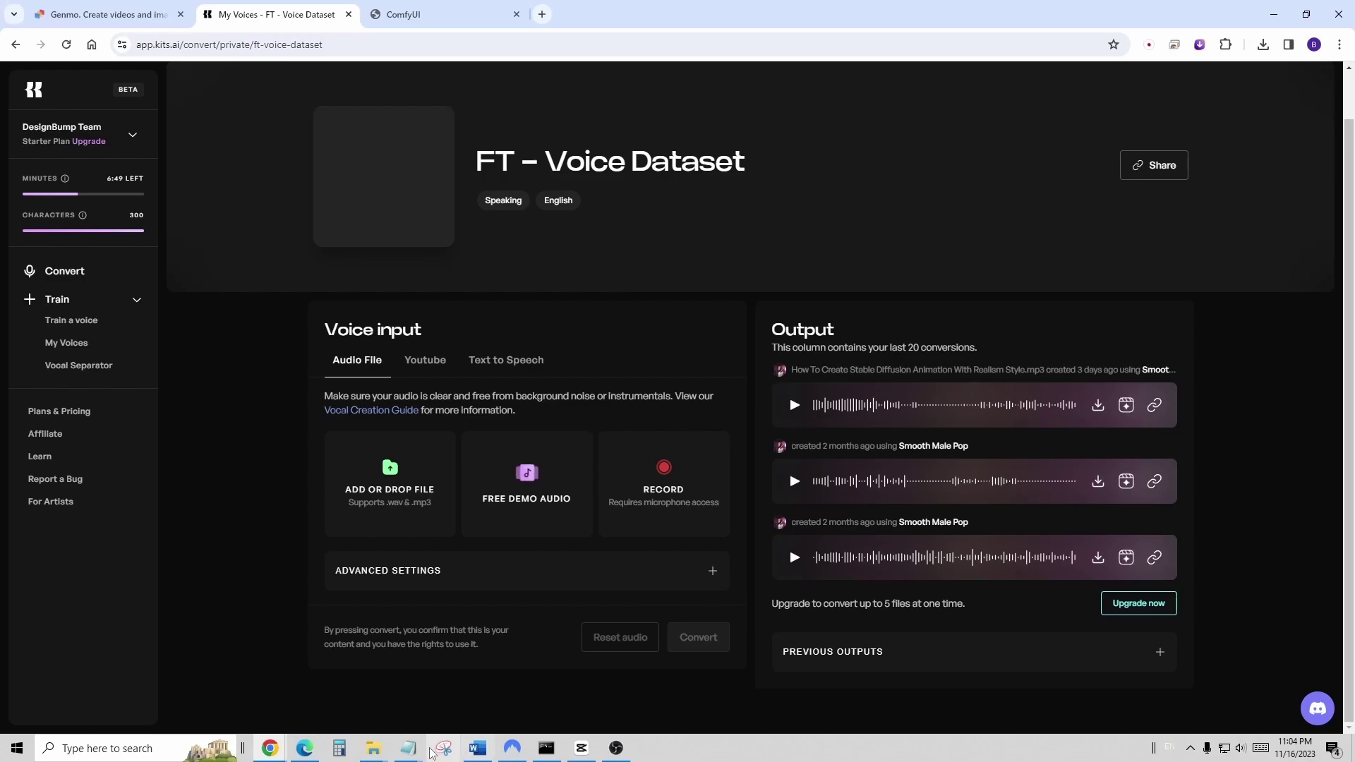
- Copy the narrator lines from the Coca Cola script in Notepad
mouse_move(409, 750)
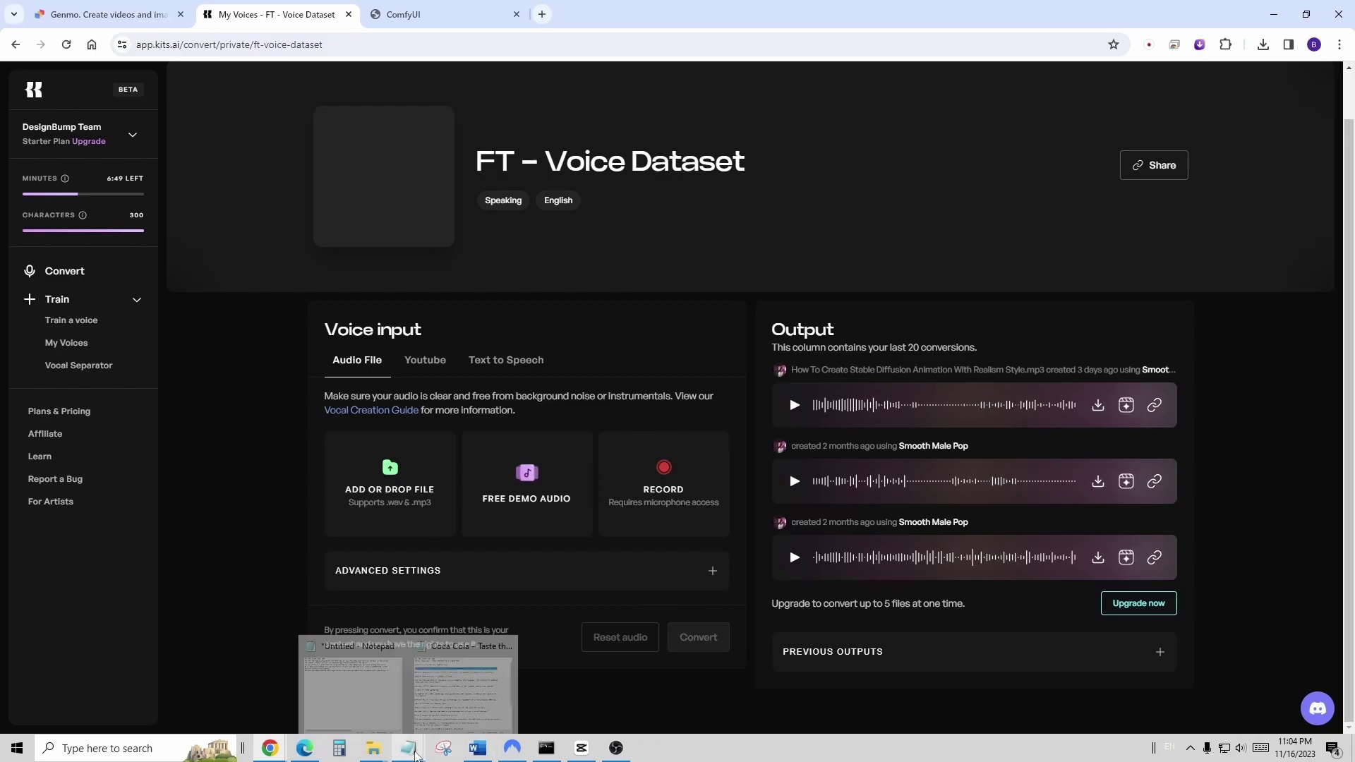
left_click(455, 688)
left_click(295, 404)
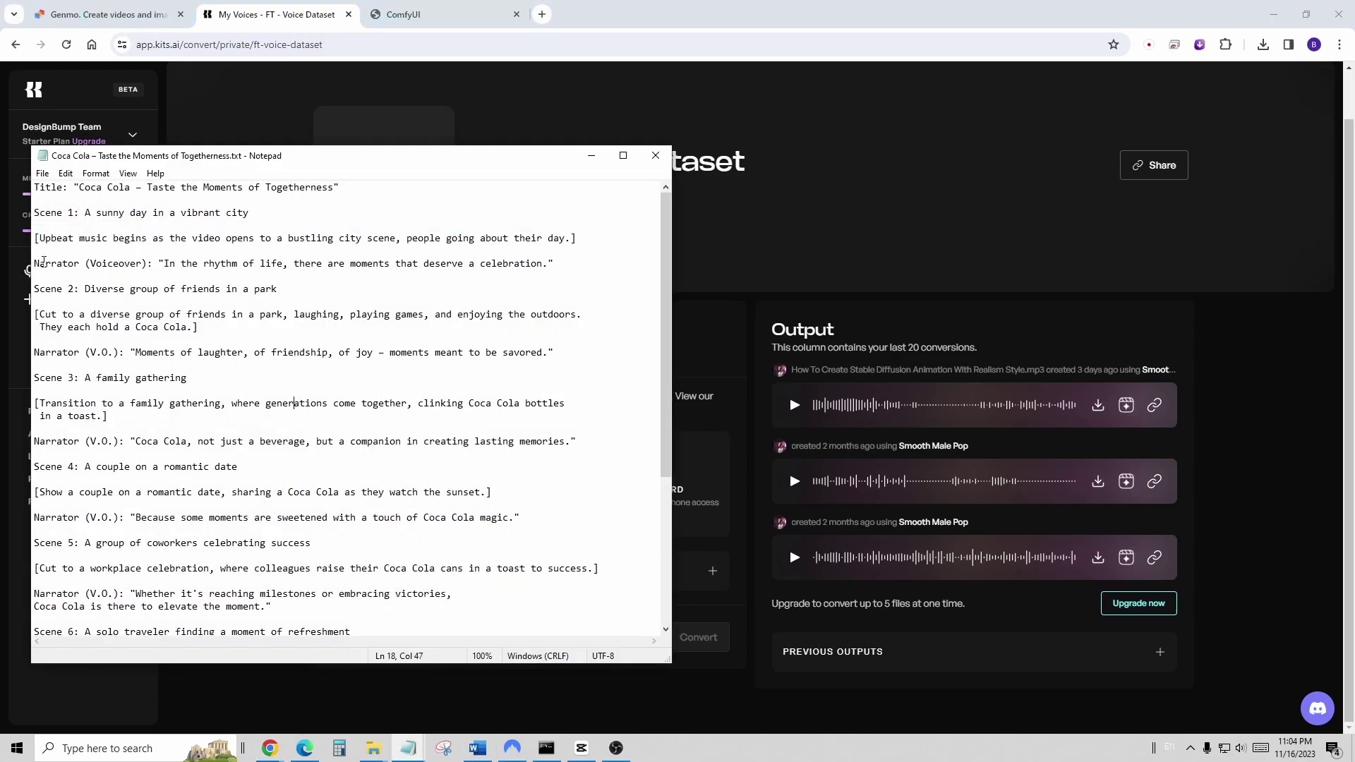
left_click_drag(44, 261, 162, 263)
key("ctrl+c")
left_click(550, 265)
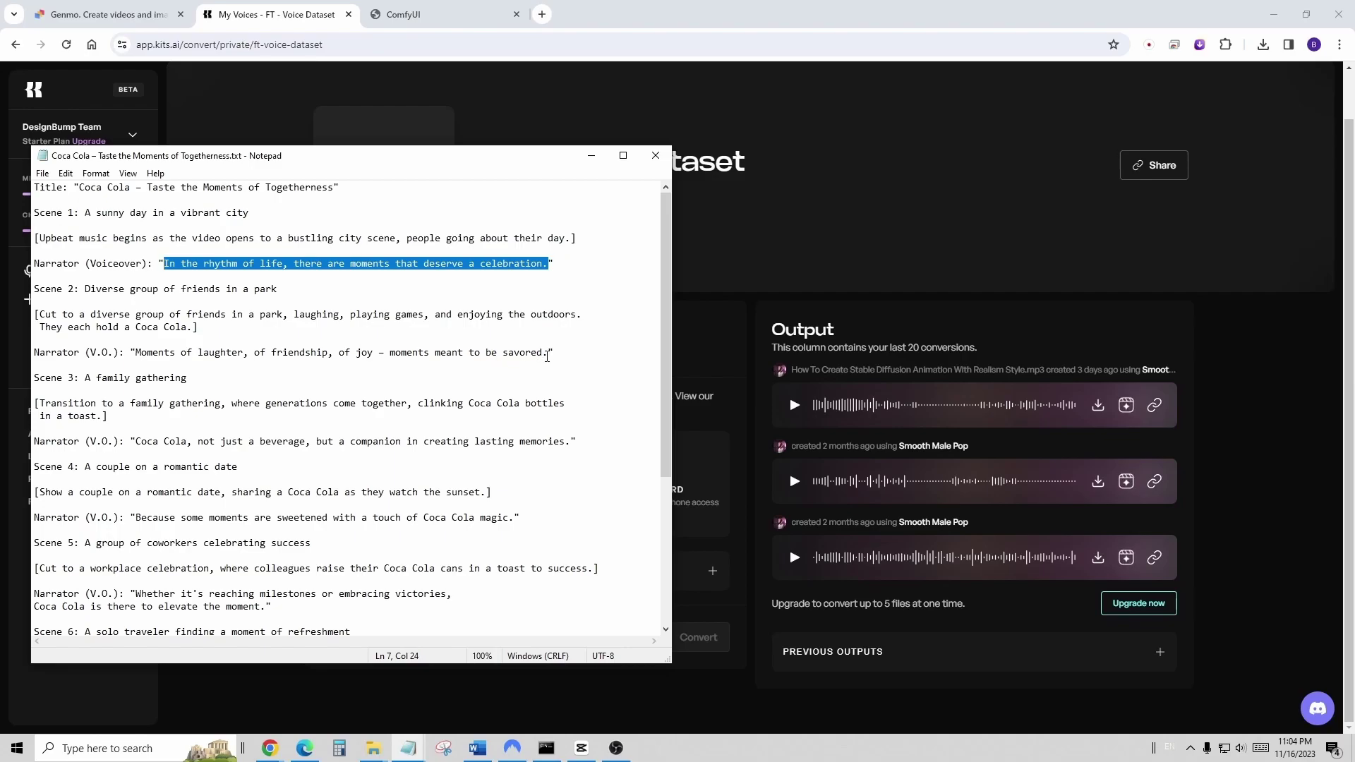
- Paste the narration into FT - Voice Dataset's Text to Speech box and convert it
left_click(705, 344)
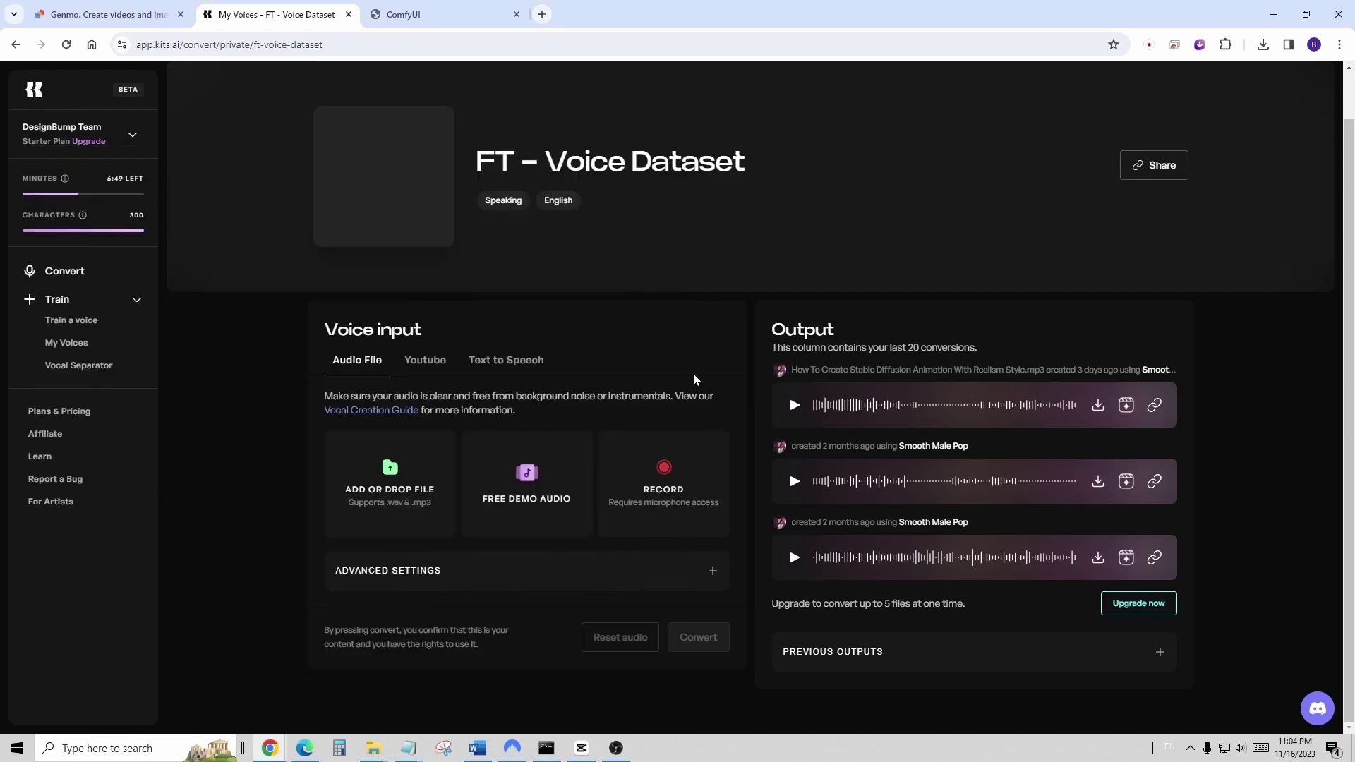
left_click(506, 360)
left_click(444, 479)
key("ctrl+v")
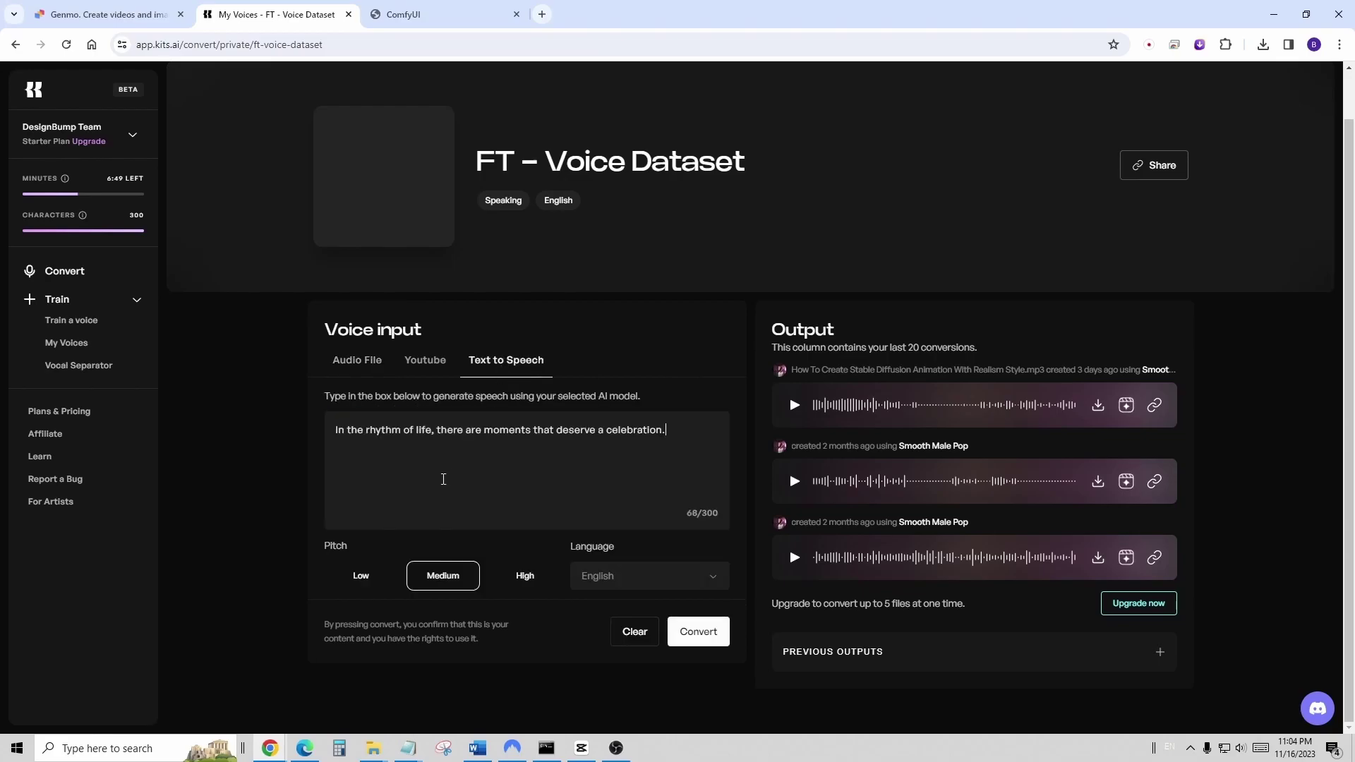
type("Moments of laughter, of friendship, of joy – moments meant to be savored.  Coca Cola, not just a beverage, but a companion in creating lasting memories.")
left_click(698, 630)
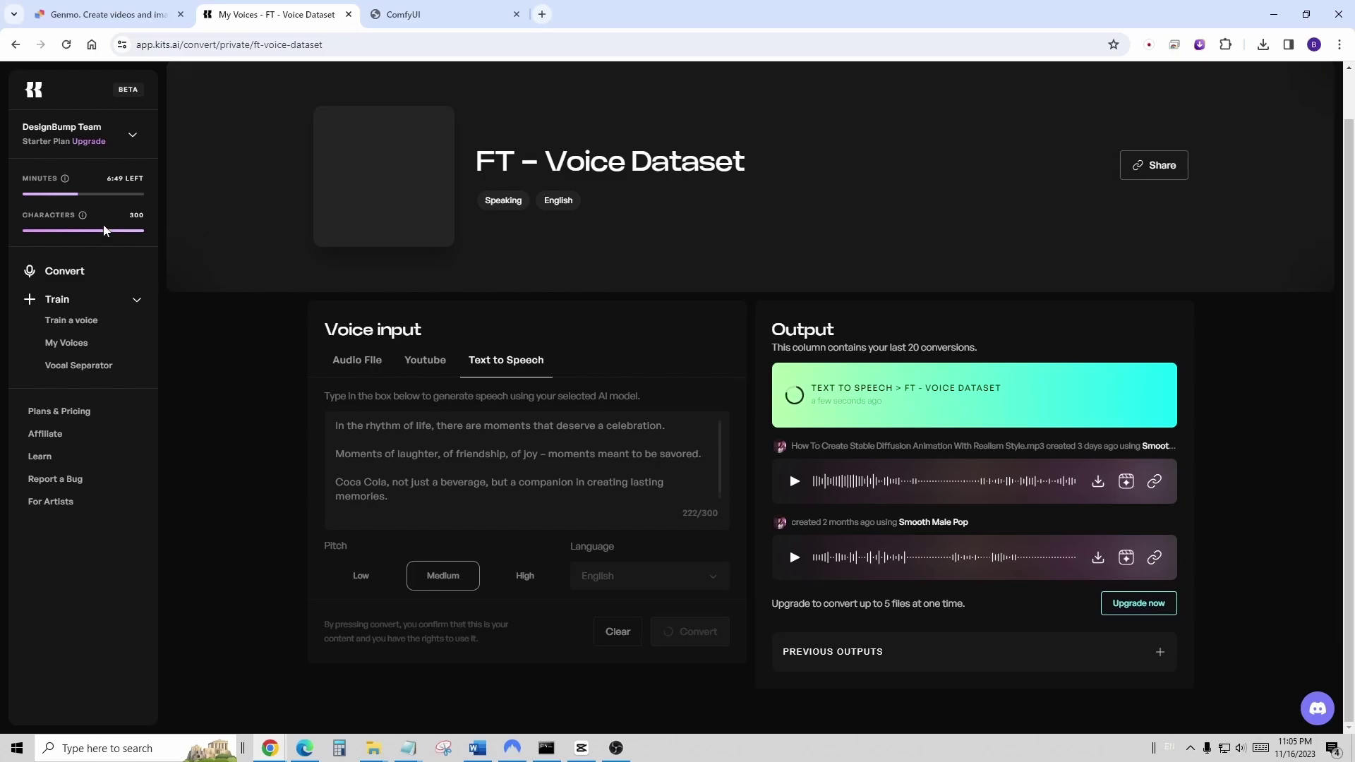
- Play the newly generated Coca Cola narration output
mouse_move(83, 216)
left_click(795, 407)
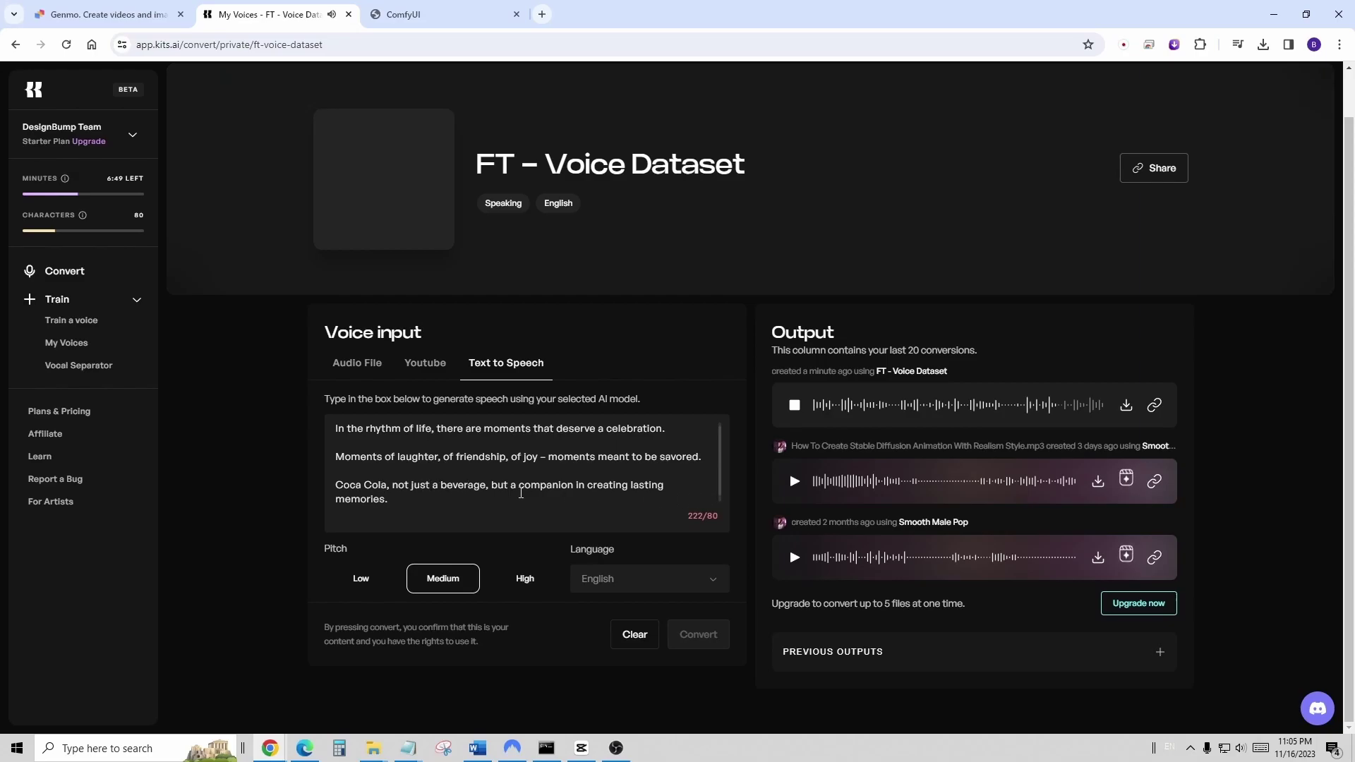
scroll(665, 501, "down", 1)
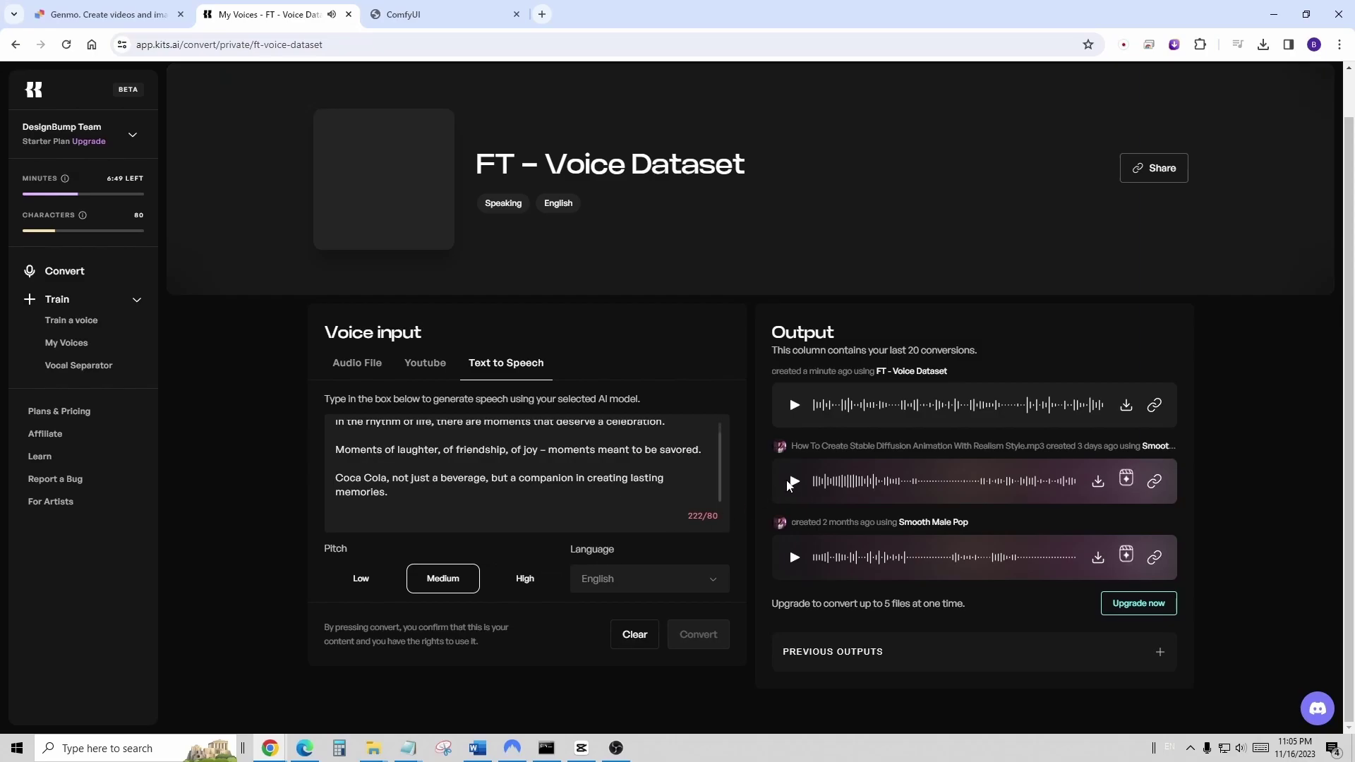
key("ctrl+a")
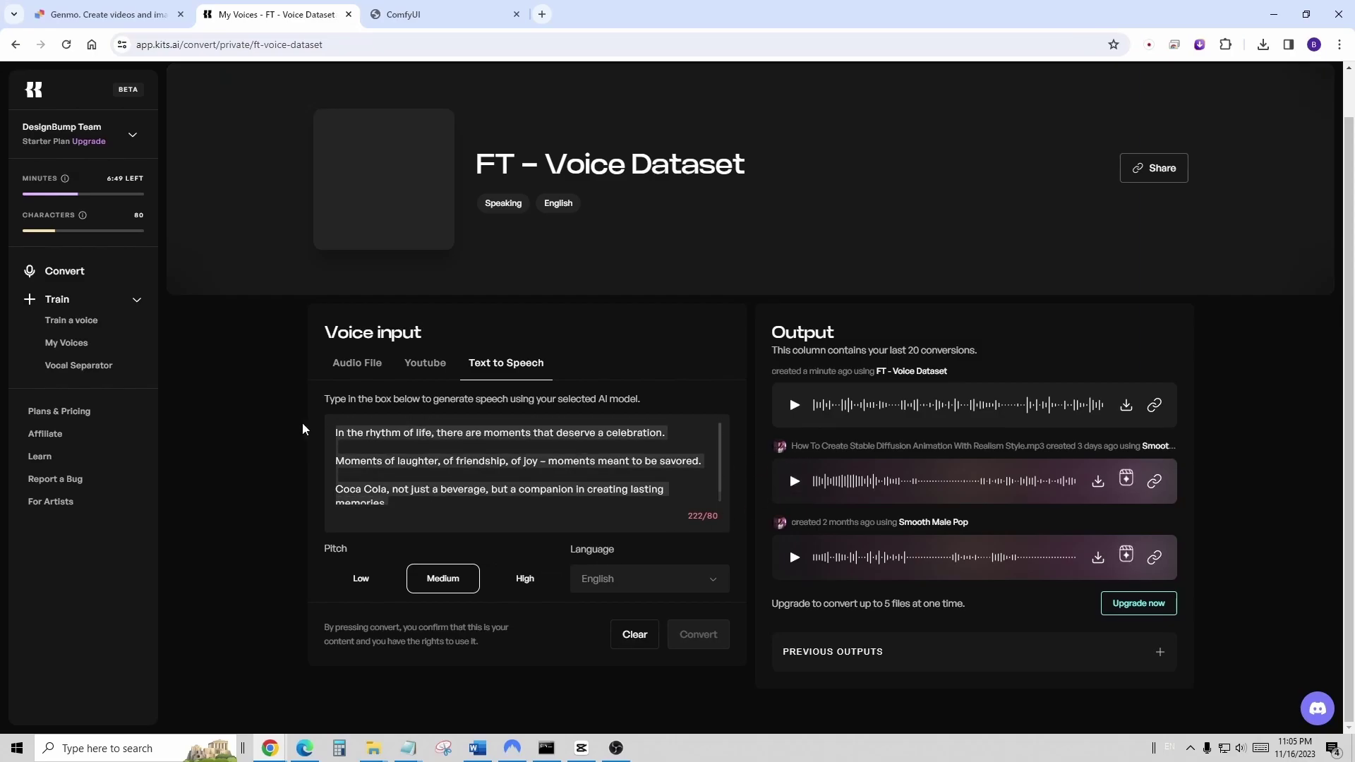
left_click(448, 456)
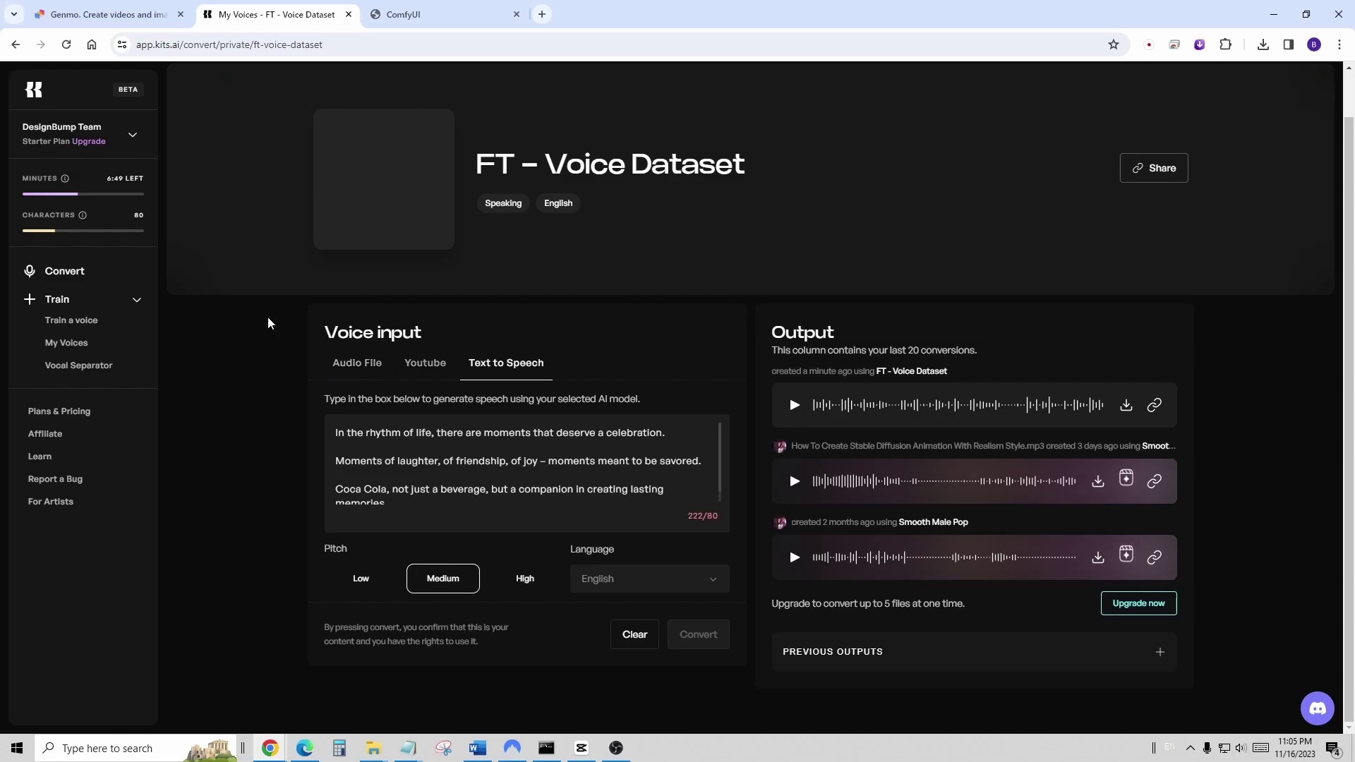
- Compare the Kits AI plan cards, highlighting Creator's $24.99 price and convert minutes, then return to My Voices
left_click(84, 324)
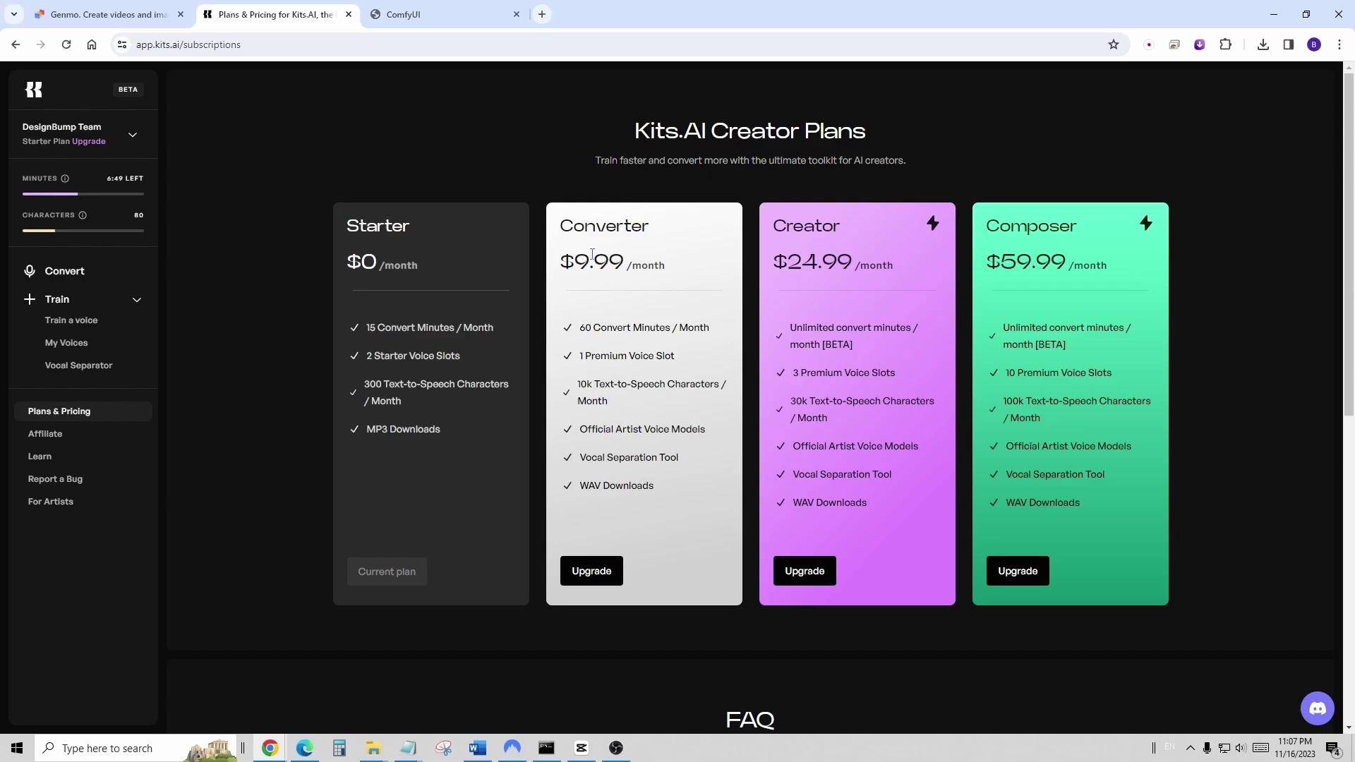
left_click_drag(773, 226, 917, 269)
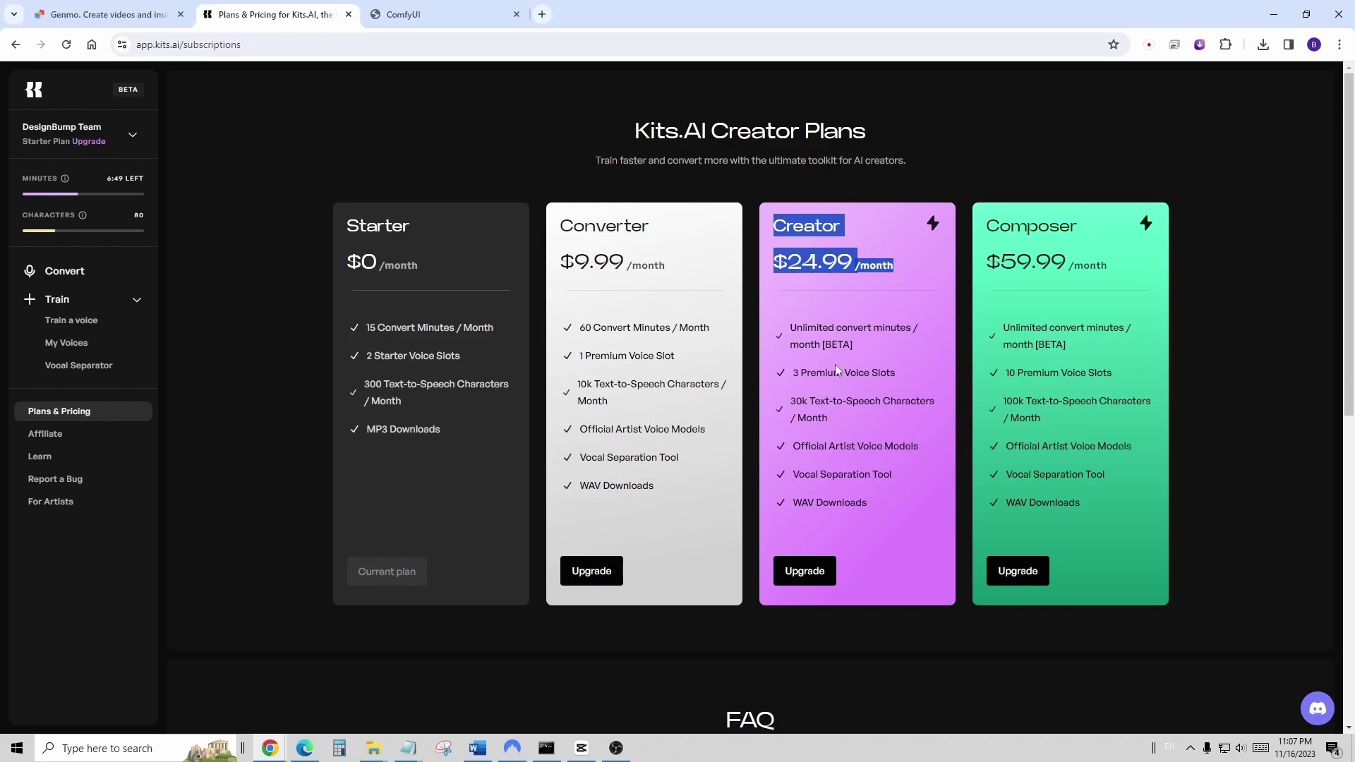
left_click_drag(795, 327, 920, 346)
left_click(920, 347)
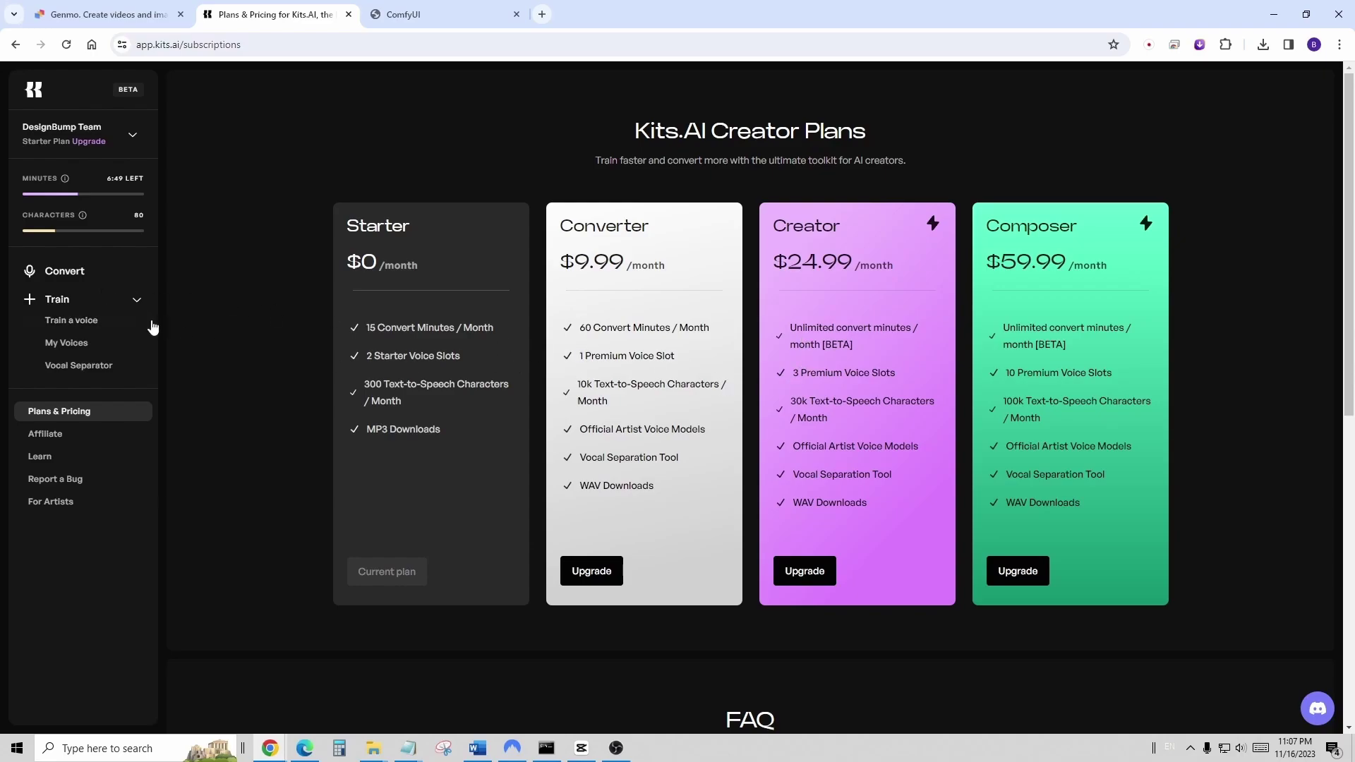
left_click(63, 343)
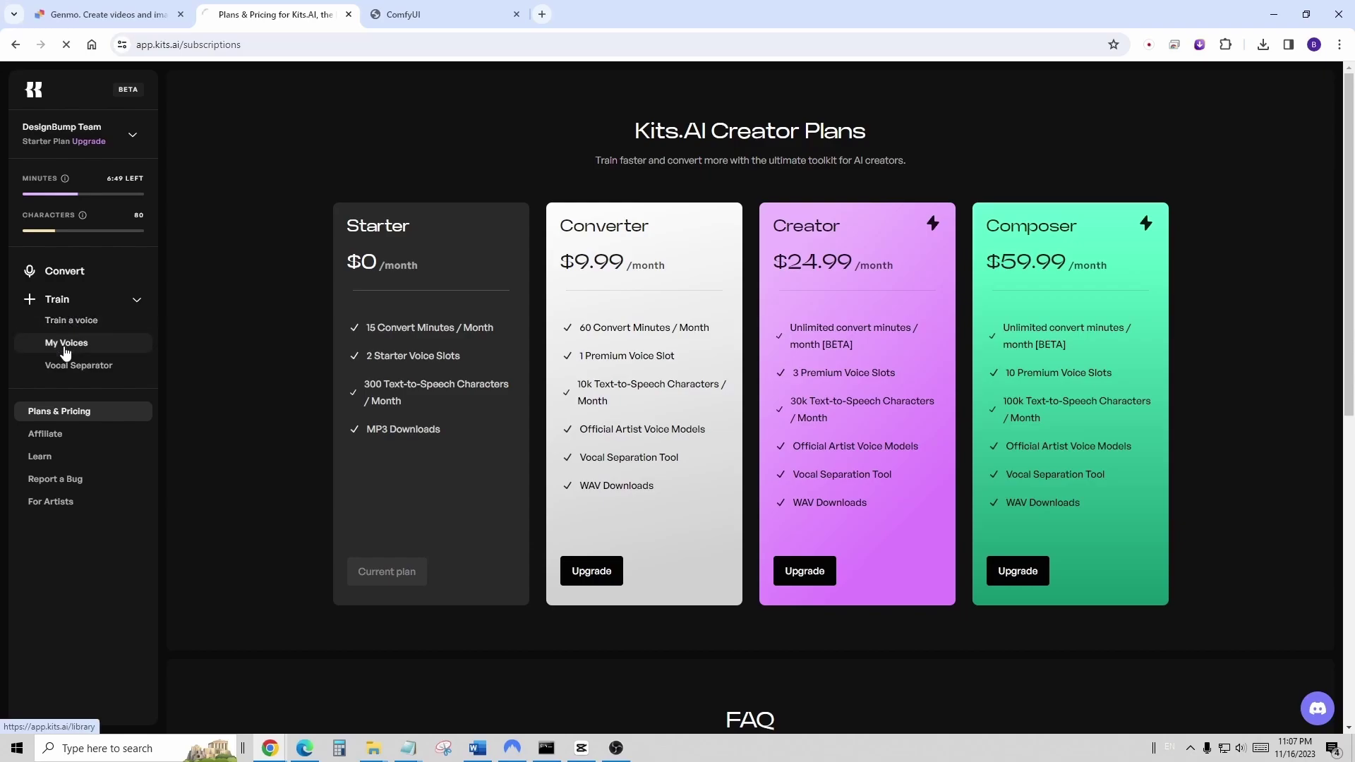